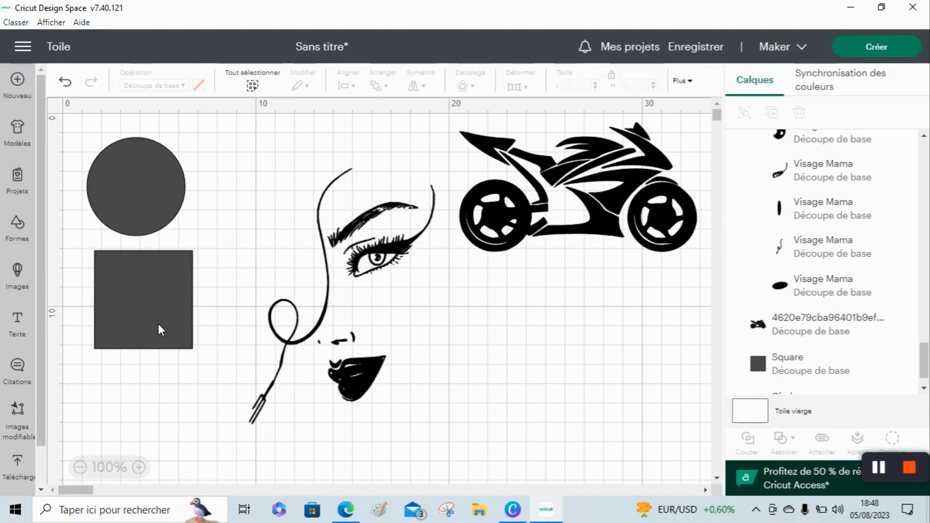
Move the square to about x 2.79, y 4.45 so it overlaps the circle, and slice both shapes with Couper.
click(150, 301)
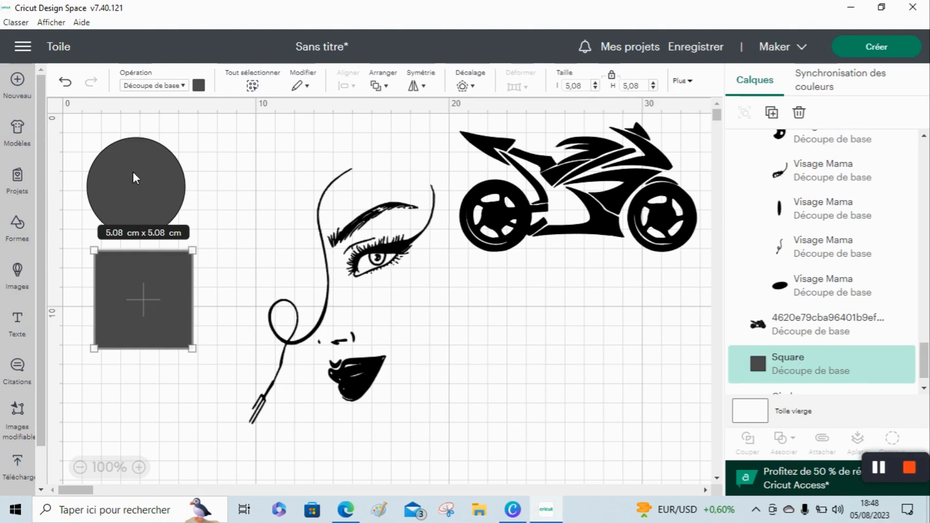
drag(145, 298, 161, 254)
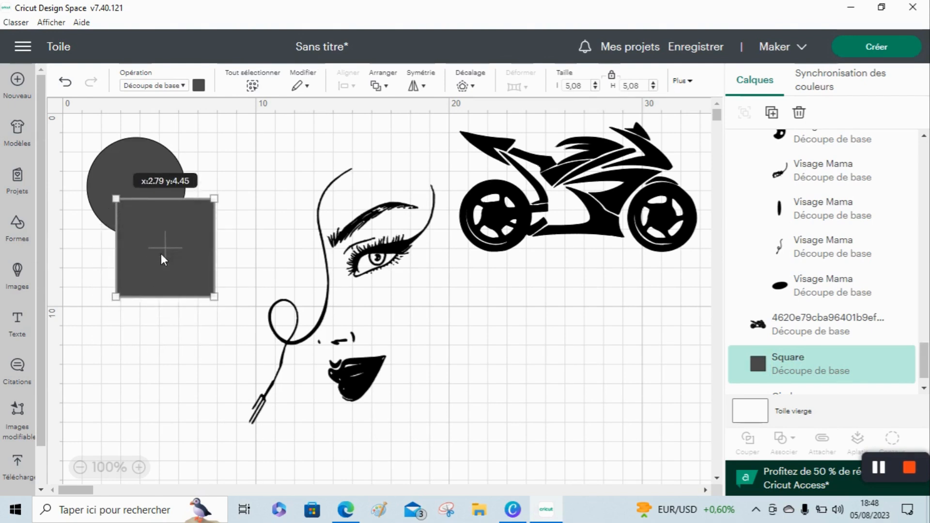
click(196, 351)
drag(193, 346, 115, 144)
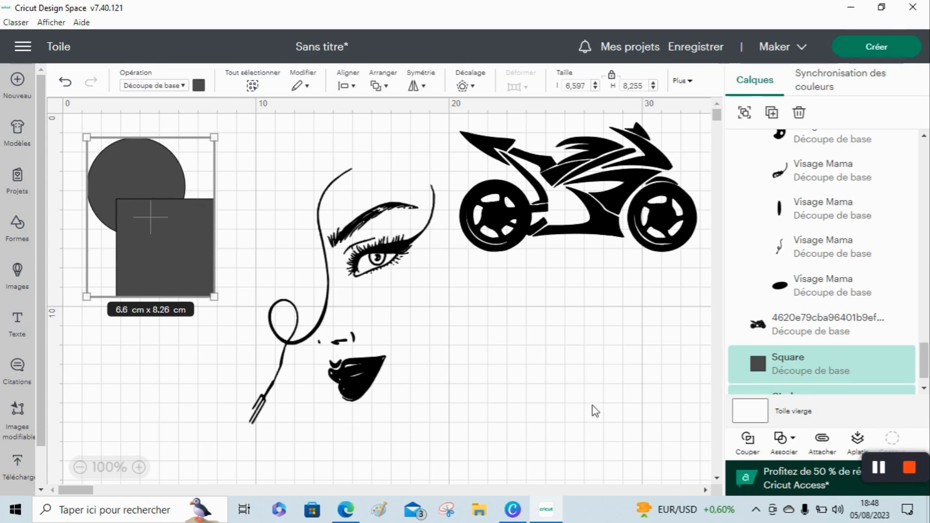
click(915, 470)
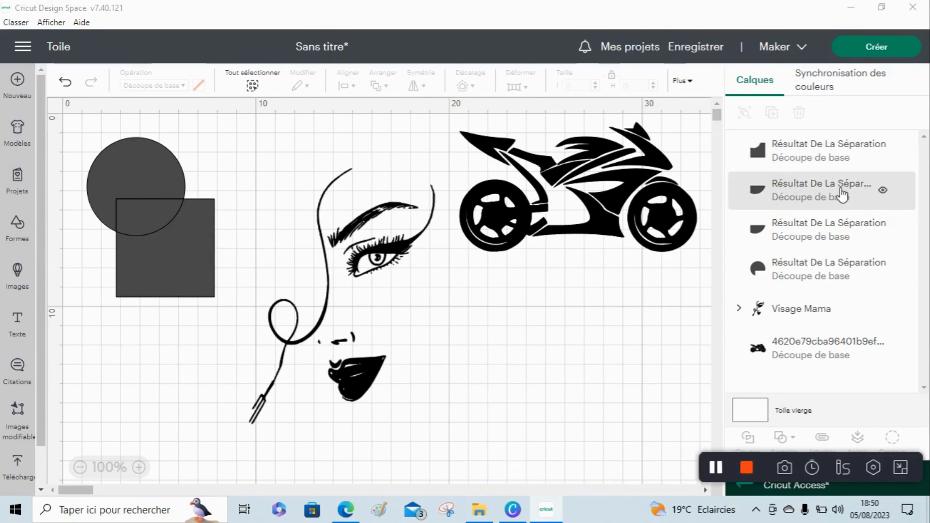
Delete all the pieces left from slicing the circle and square.
click(163, 240)
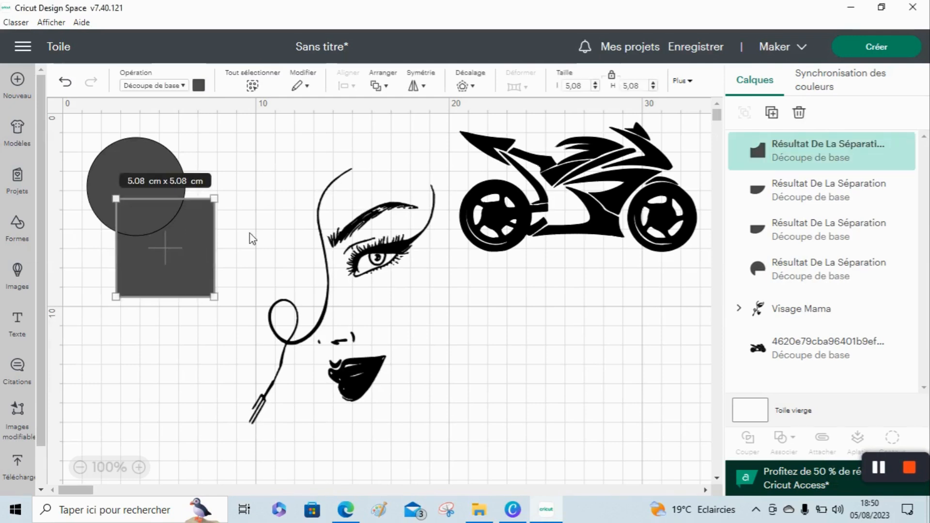
click(321, 161)
click(183, 220)
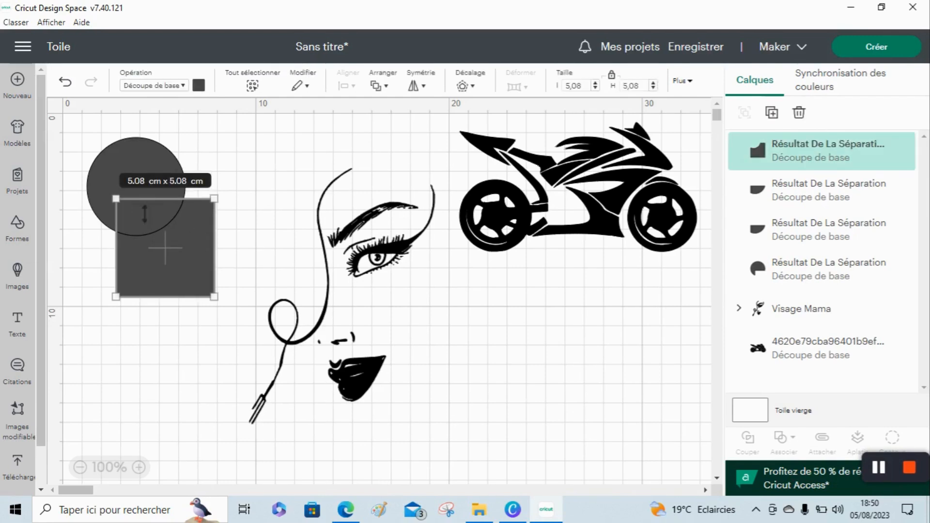
key(Delete)
click(150, 215)
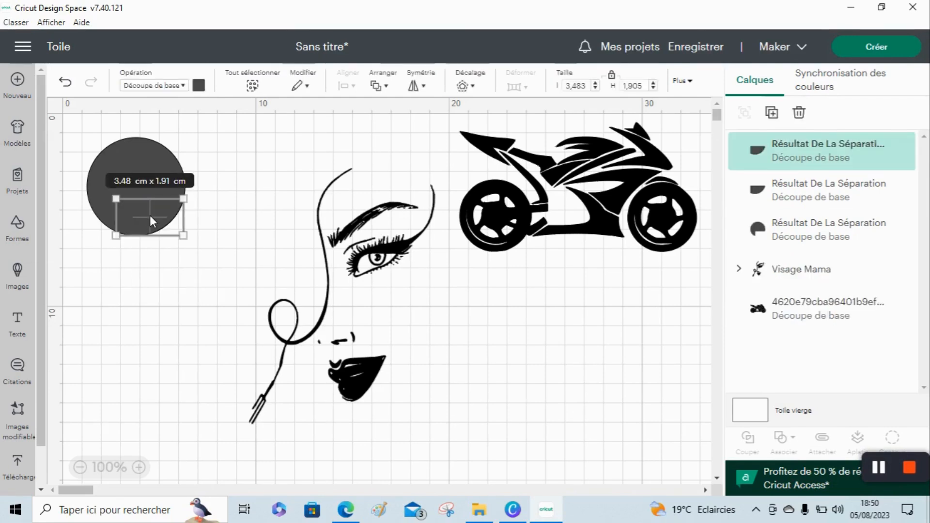
key(Delete)
click(150, 215)
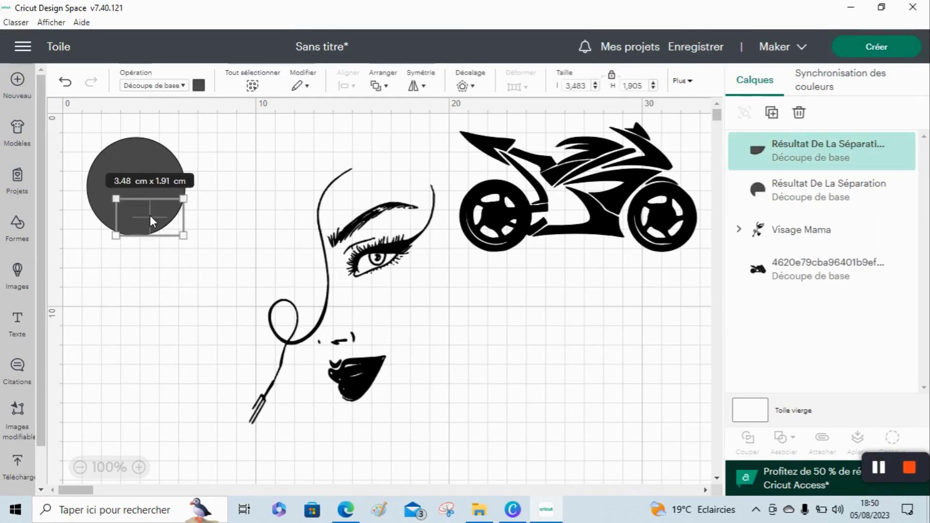
key(Delete)
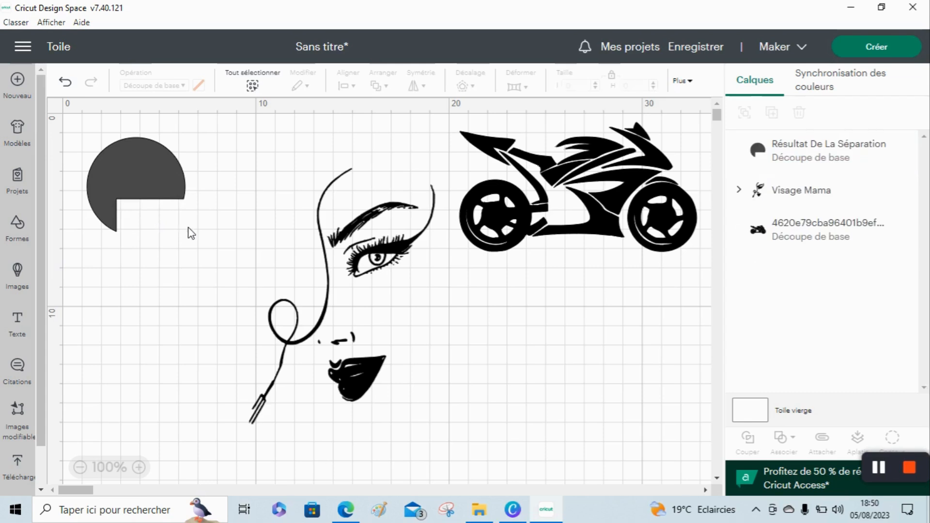
click(160, 183)
key(Delete)
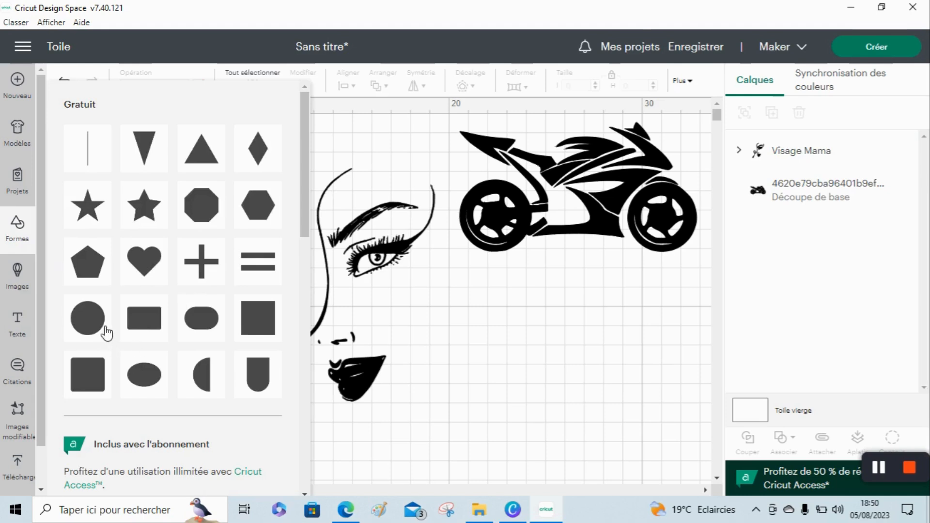
Add a circle, duplicate it twice, and shift the last copy slightly right so the three circles overlap diagonally.
click(99, 323)
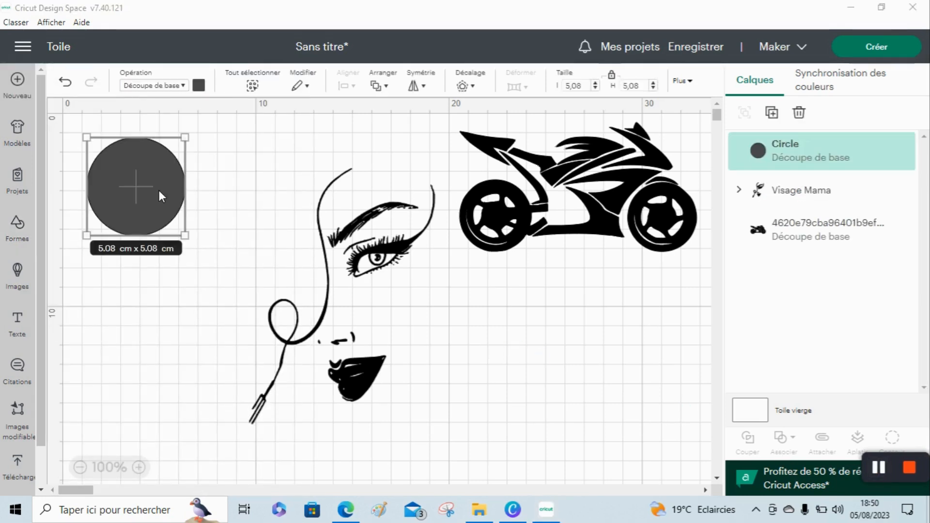
right_click(159, 191)
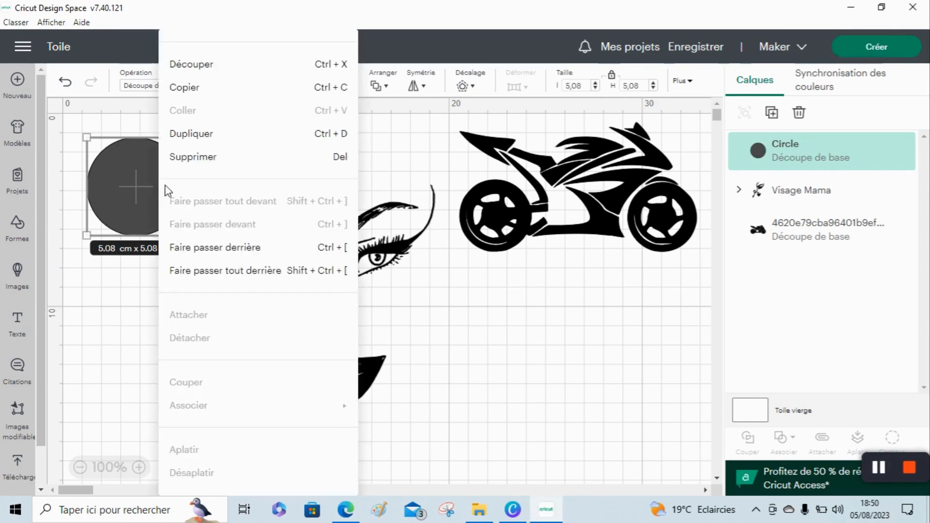
click(210, 136)
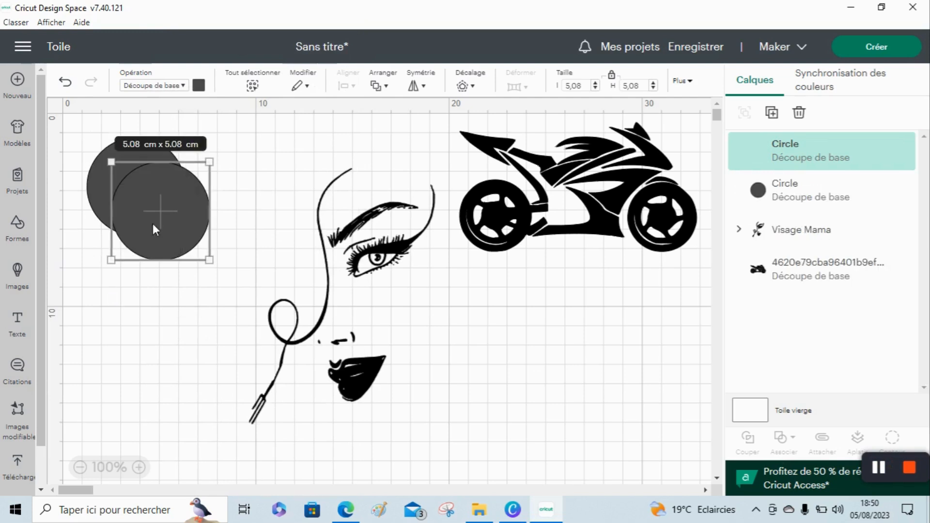
right_click(168, 213)
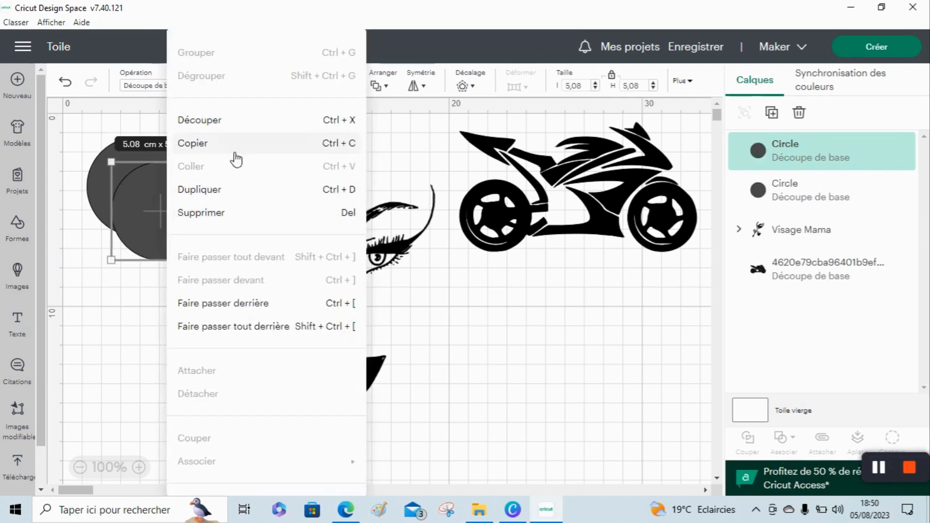
click(231, 193)
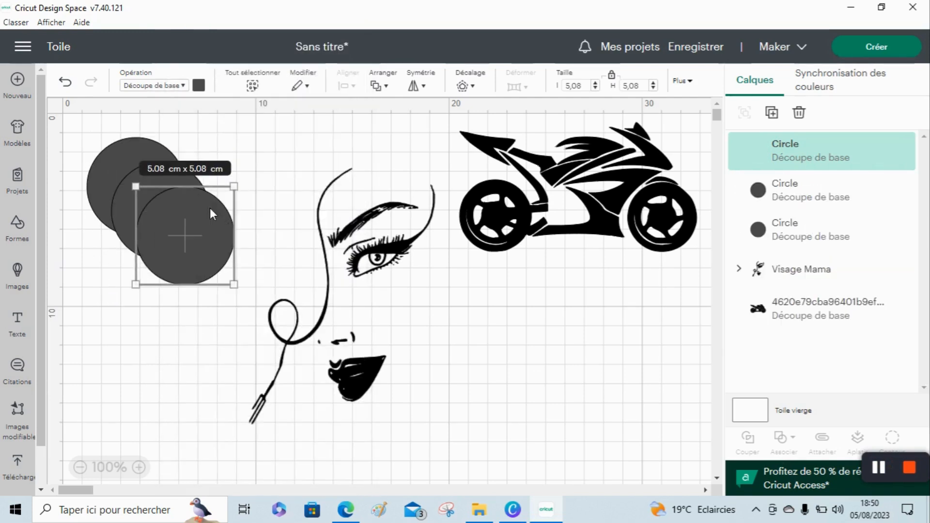
click(231, 266)
mouse_move(199, 246)
mouse_down()
mouse_move(124, 172)
mouse_move(166, 194)
mouse_move(206, 247)
mouse_up()
Select the three overlapping round shapes and unite them with the Lier operation.
drag(200, 328, 89, 138)
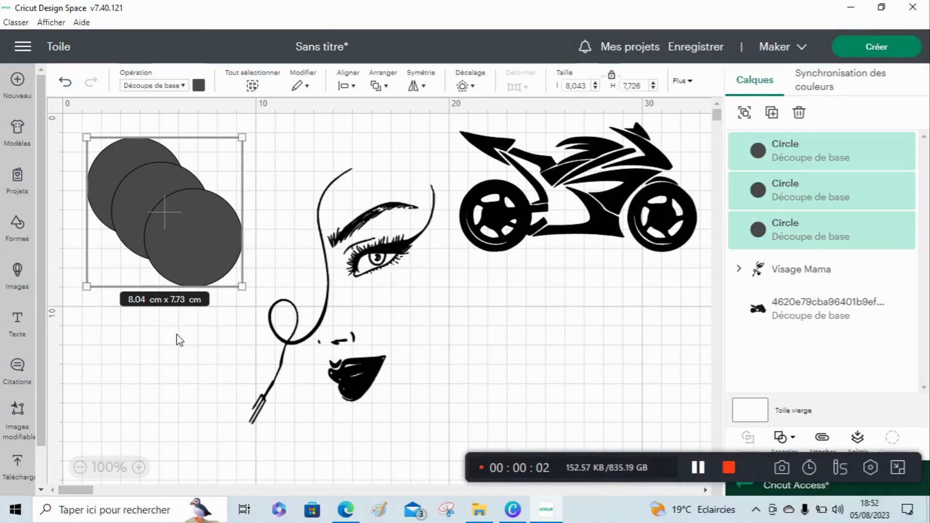
click(186, 339)
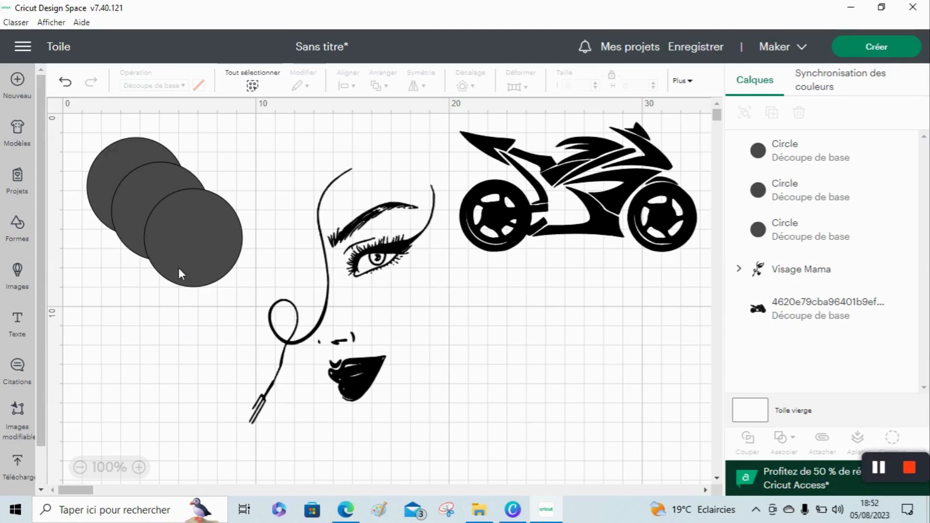
drag(215, 301, 107, 147)
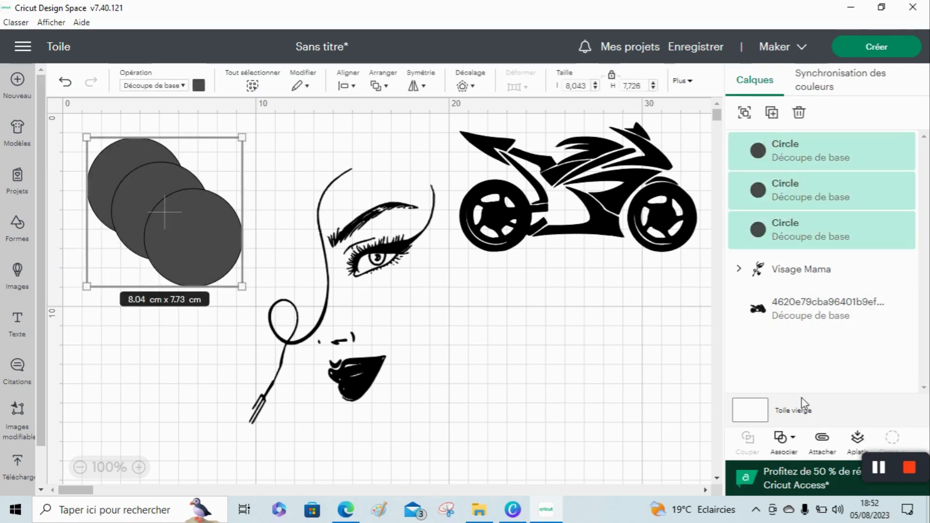
click(795, 439)
click(883, 465)
click(880, 467)
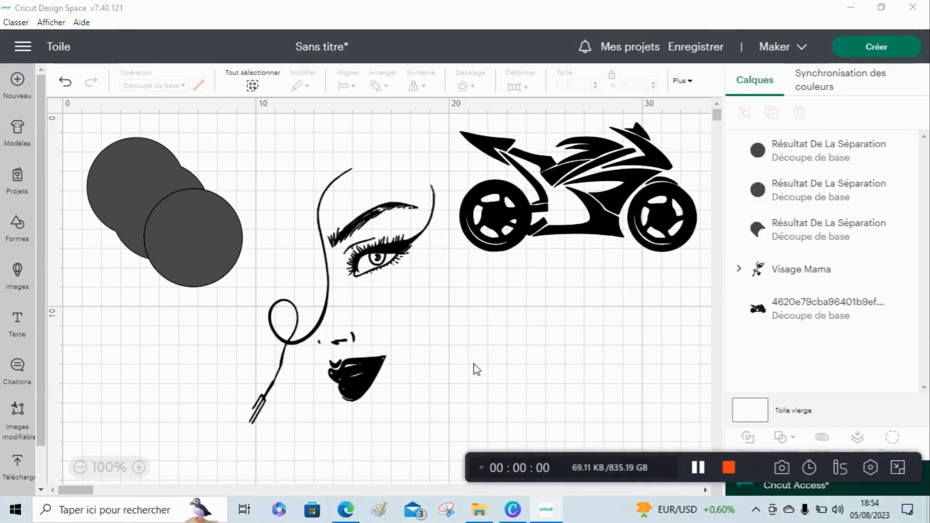
drag(223, 324, 126, 158)
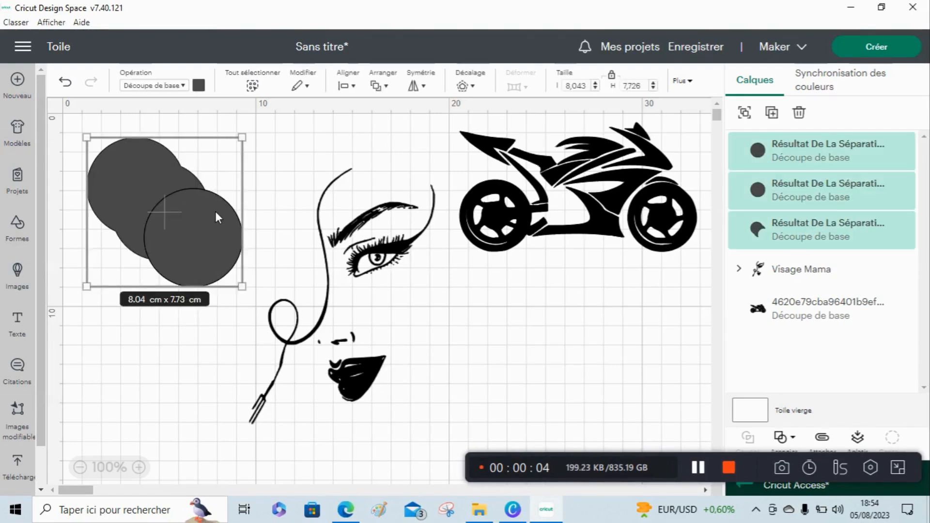
click(793, 446)
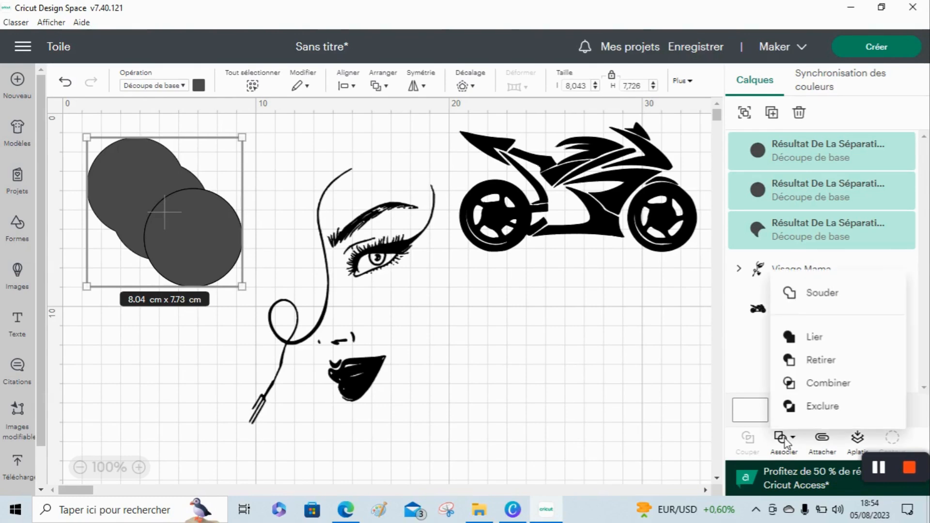
click(823, 339)
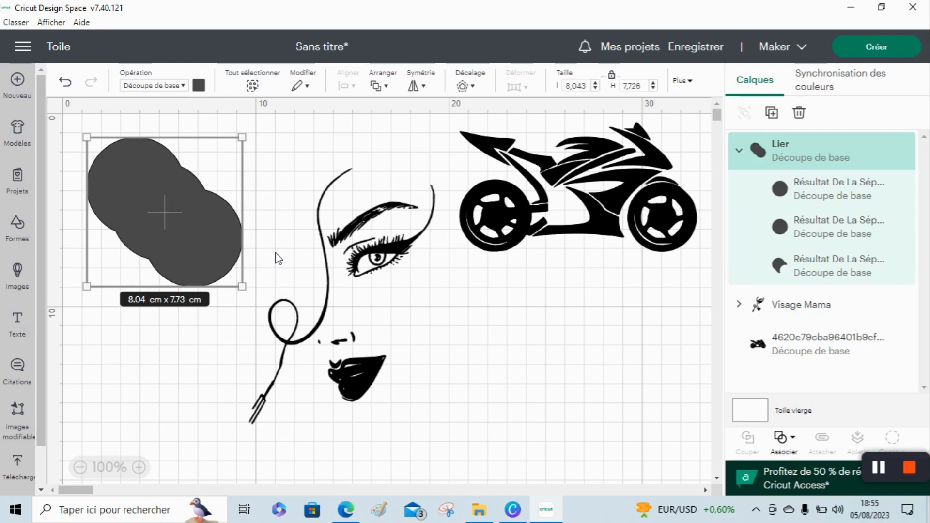
Release the united round shapes with Annuler le lien.
click(224, 350)
click(190, 225)
click(798, 452)
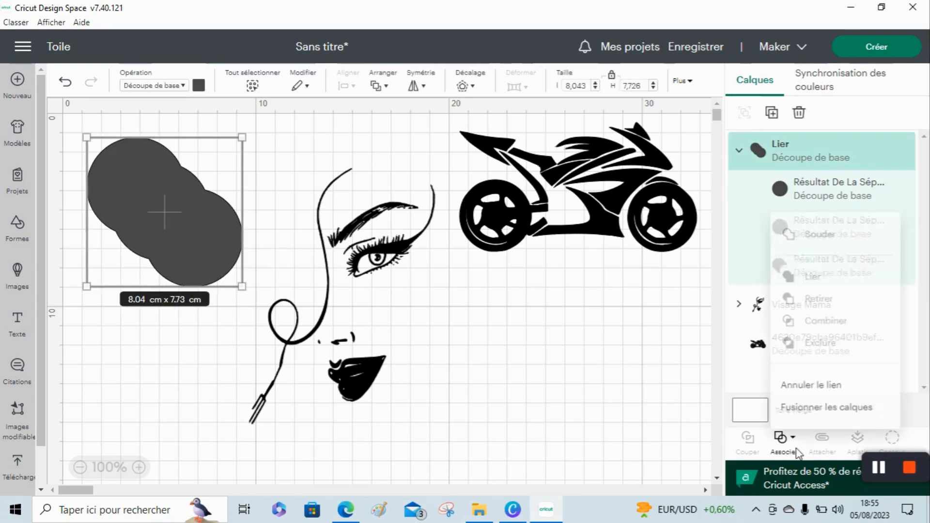
click(813, 384)
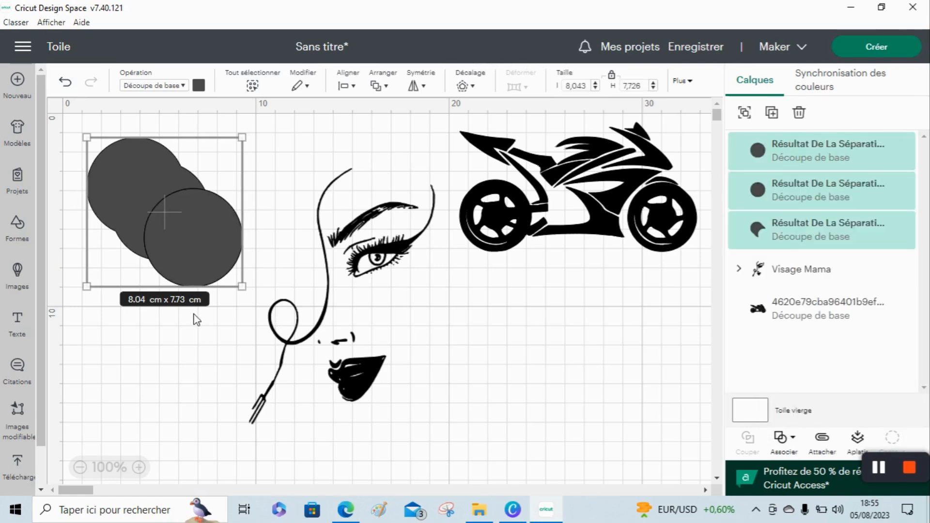
drag(195, 236, 121, 331)
click(257, 192)
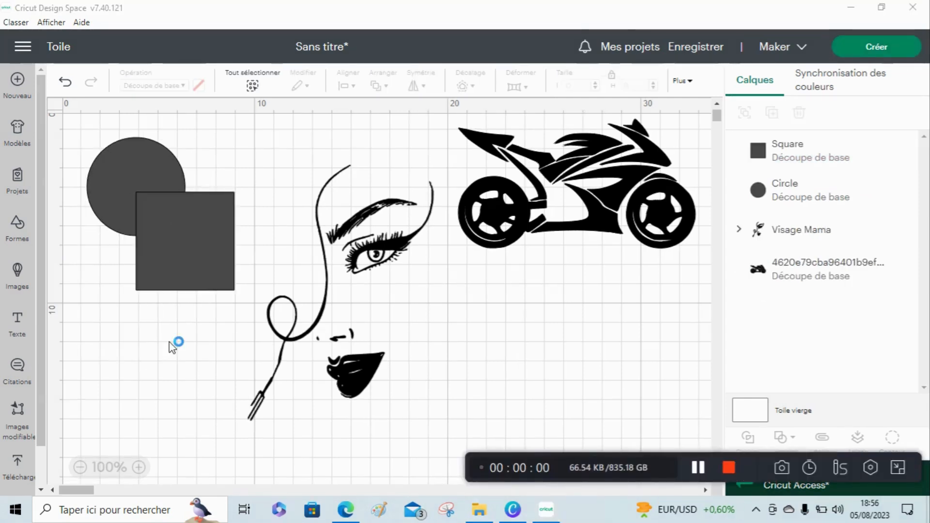
Select the overlapping square and circle and subtract the square from the circle with Retirer.
drag(169, 335, 116, 150)
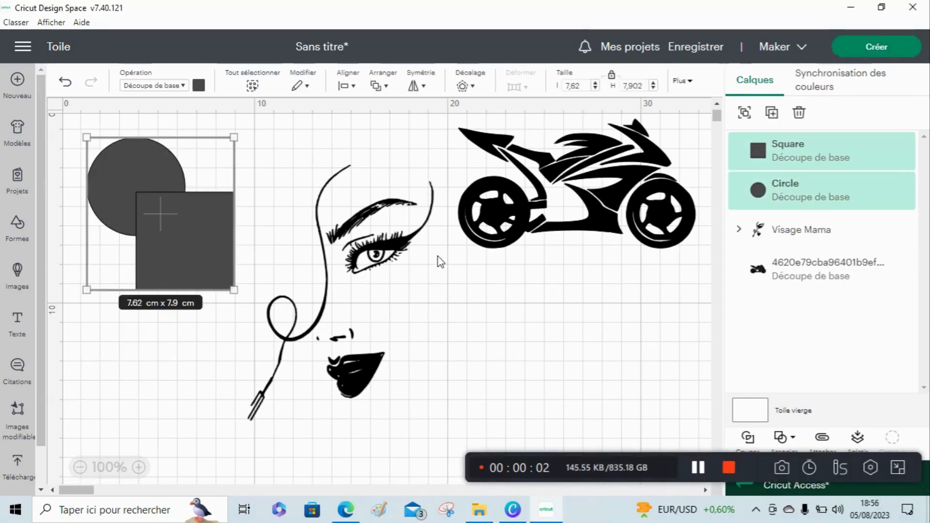
click(795, 440)
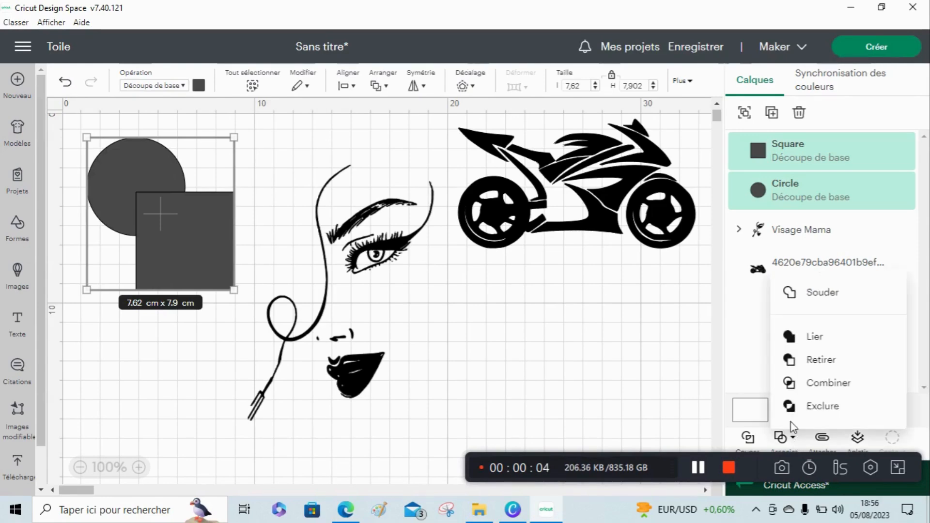
click(820, 359)
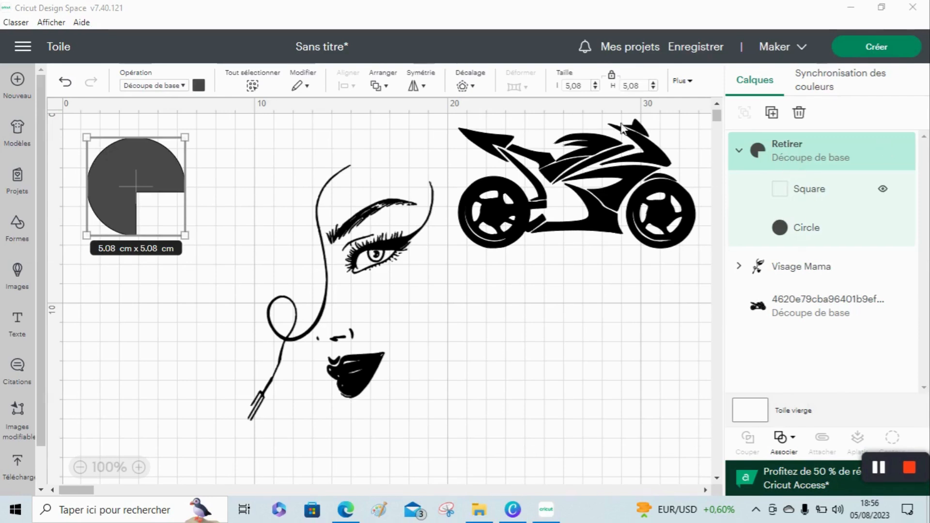
Shift the notched circle slightly up and to the right, and reverse the subtraction with Annuler le retrait.
drag(159, 192, 153, 170)
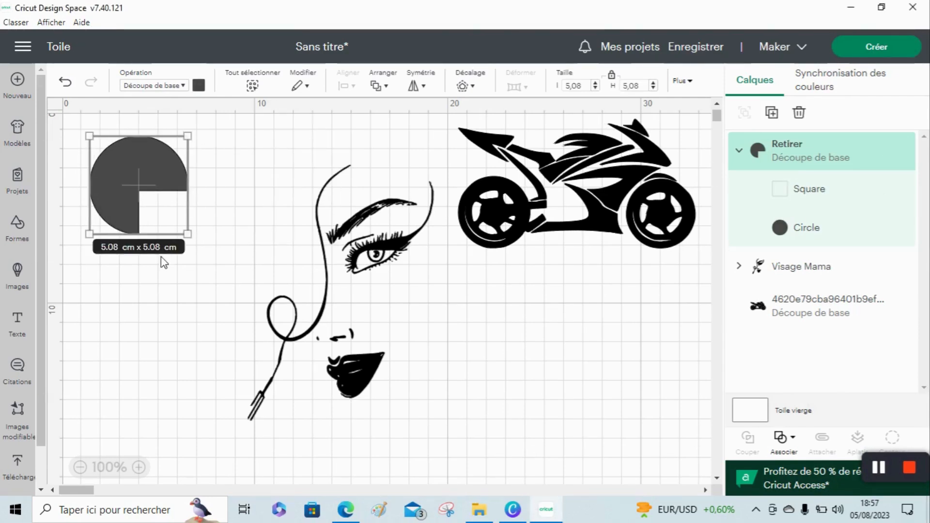
click(138, 134)
click(145, 159)
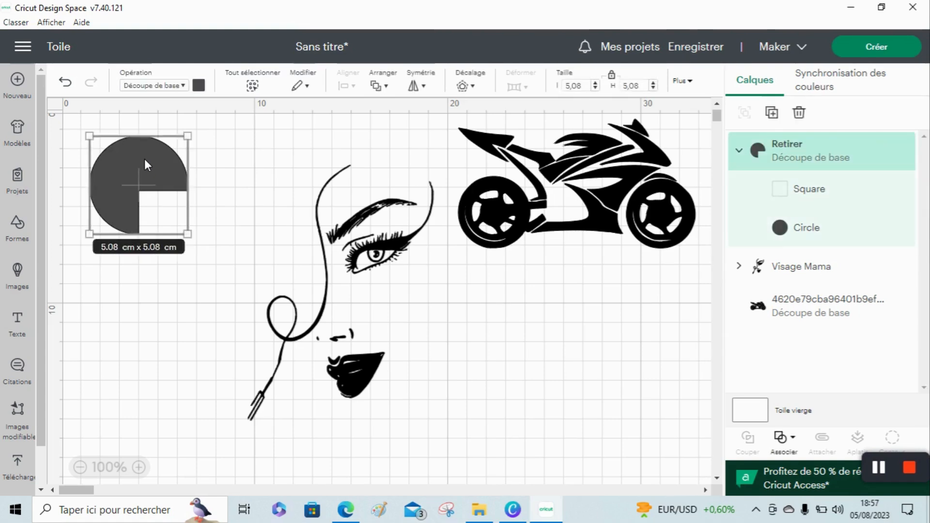
click(796, 452)
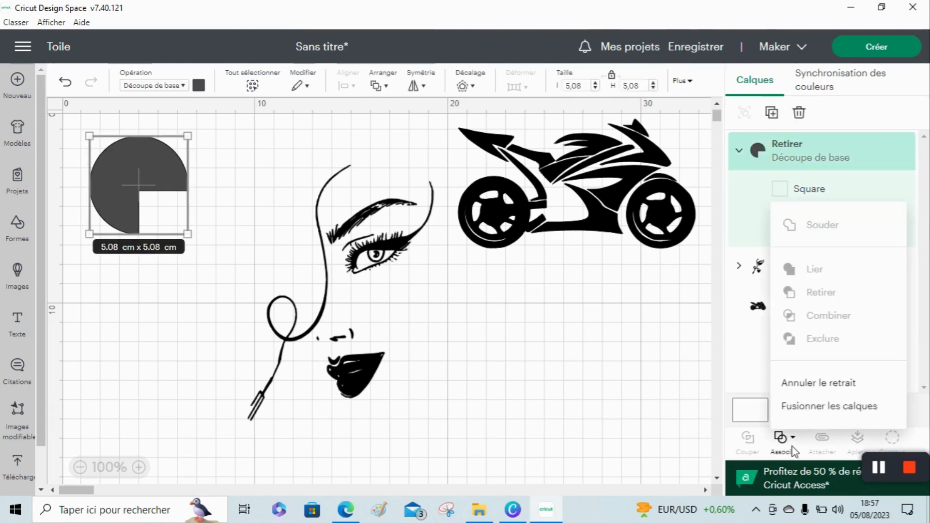
click(827, 384)
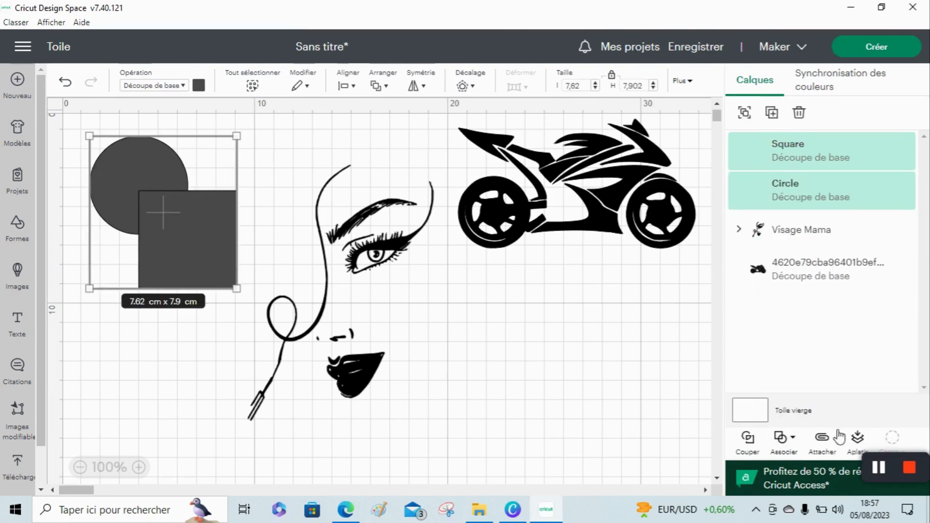
Keep only the overlapping area of the square and circle with the Combiner operation.
click(794, 438)
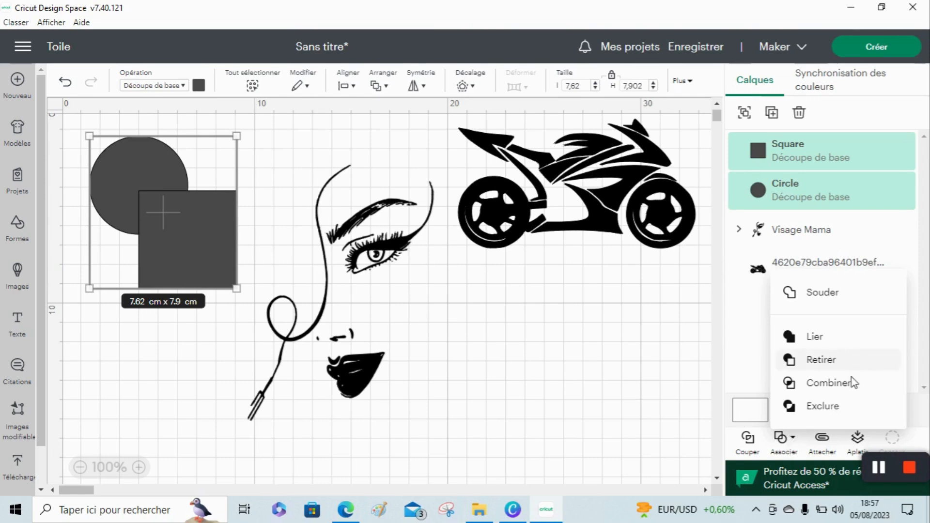
click(829, 383)
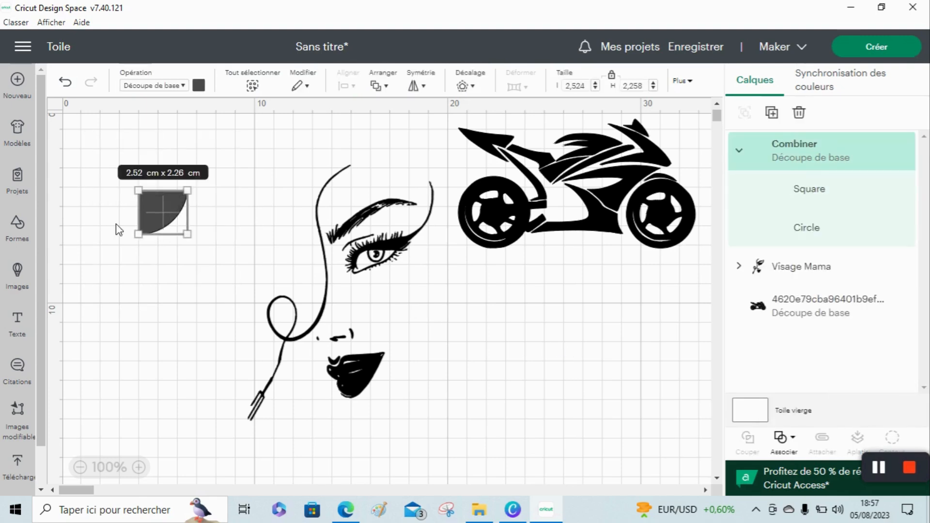
click(903, 468)
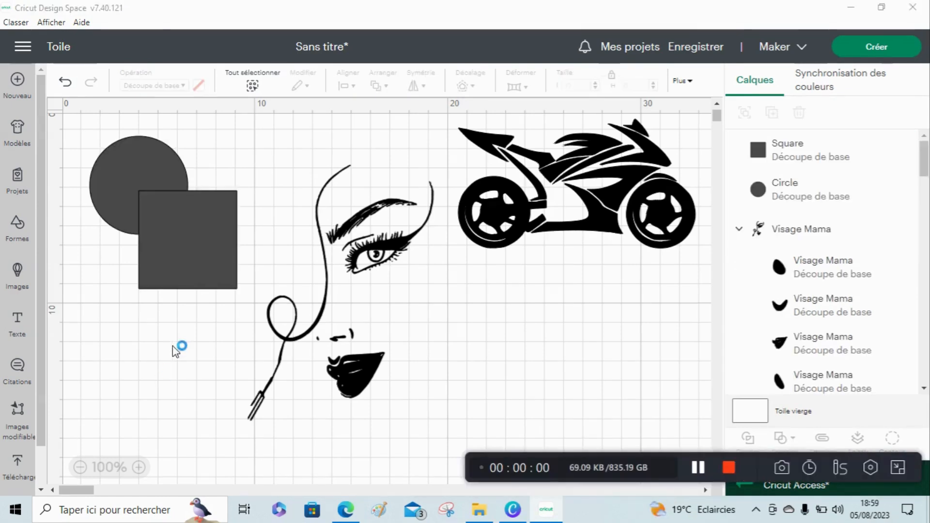
Cut the overlapping area out of the selected square and circle with the Exclure operation, and reverse the exclusion.
drag(172, 342, 124, 166)
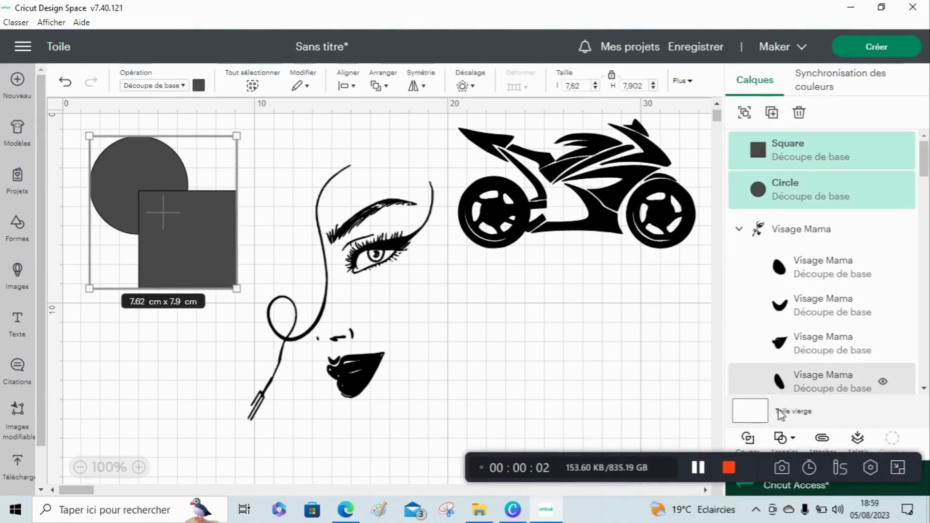
click(797, 439)
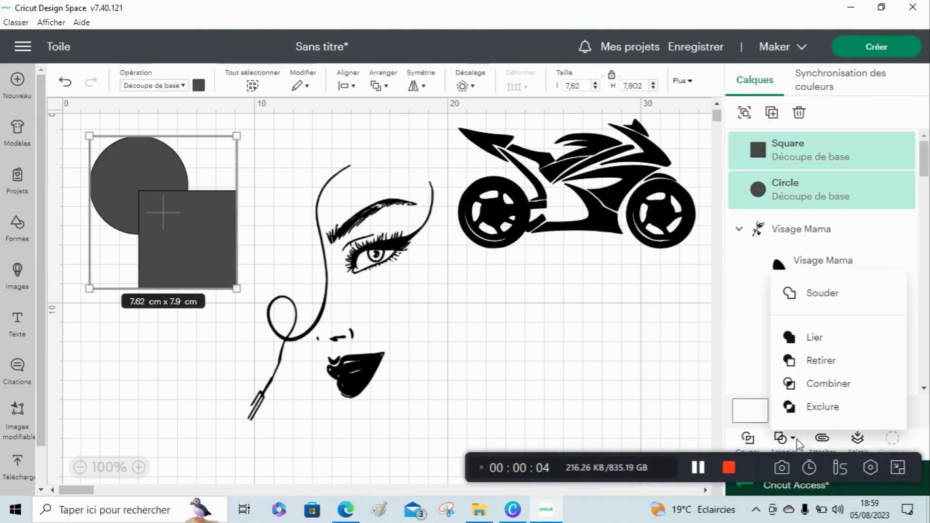
click(818, 408)
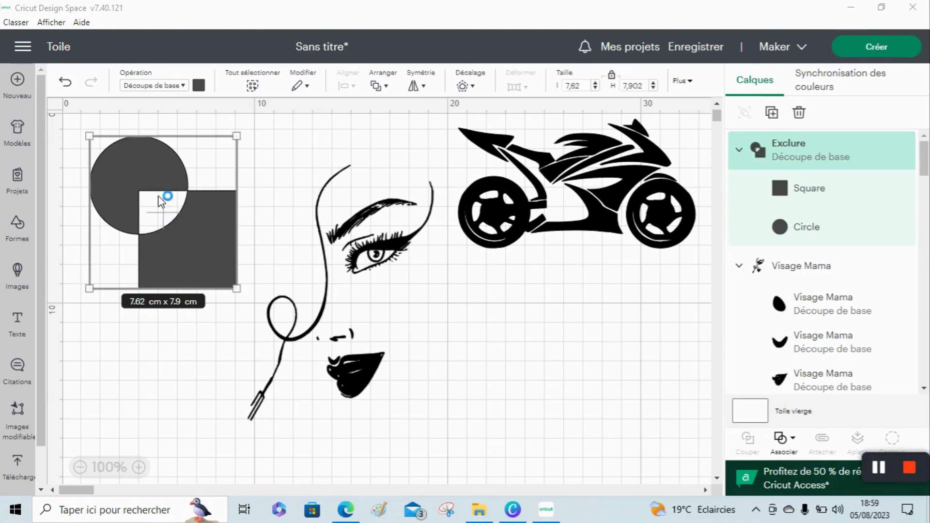
click(202, 333)
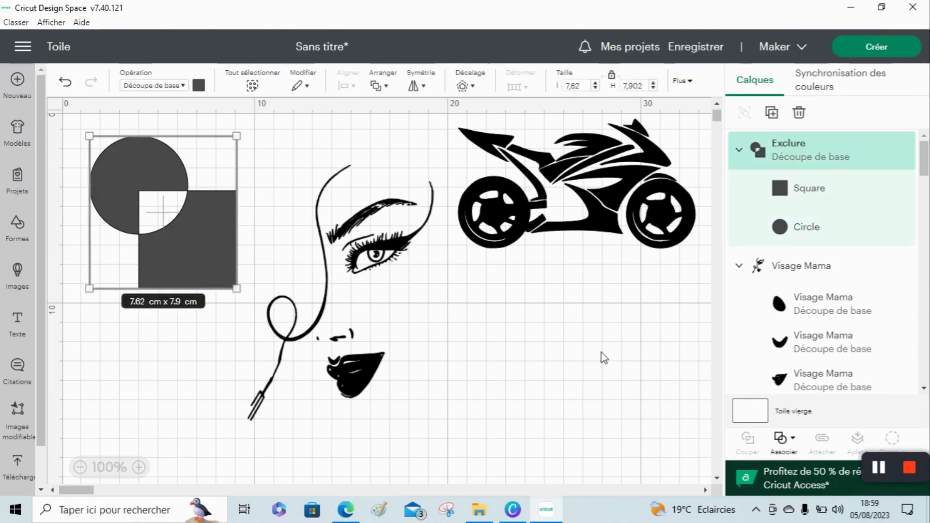
click(784, 446)
click(819, 385)
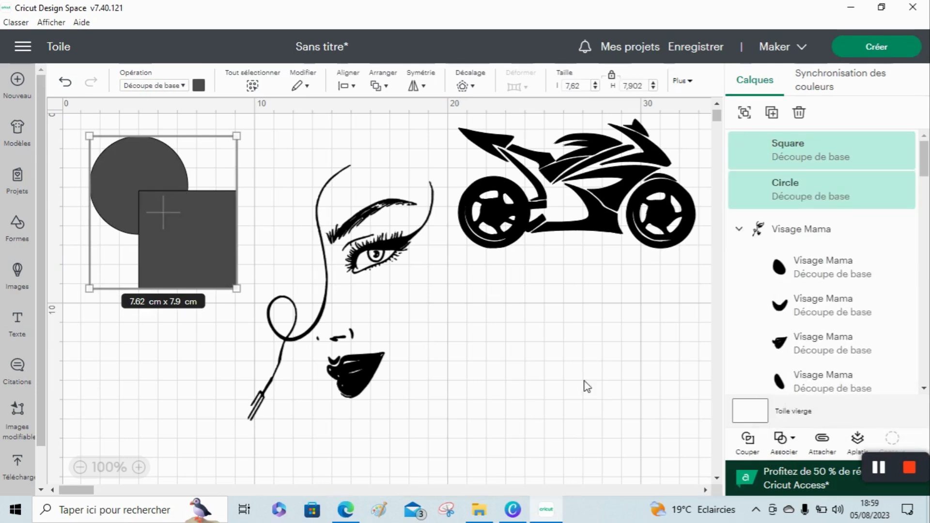
Join the square and circle with Attacher and shift the attached pair about 1 cm to the right.
click(789, 439)
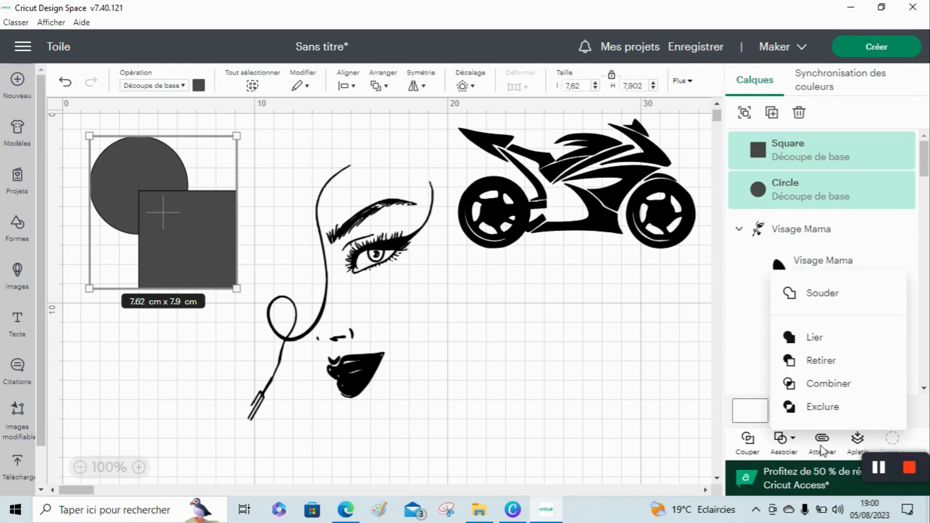
click(262, 298)
drag(221, 308, 97, 159)
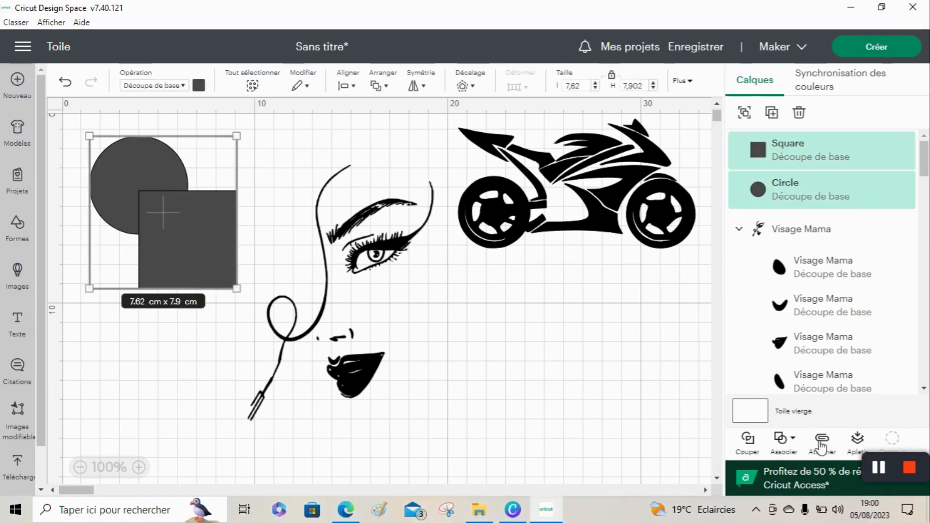
click(822, 439)
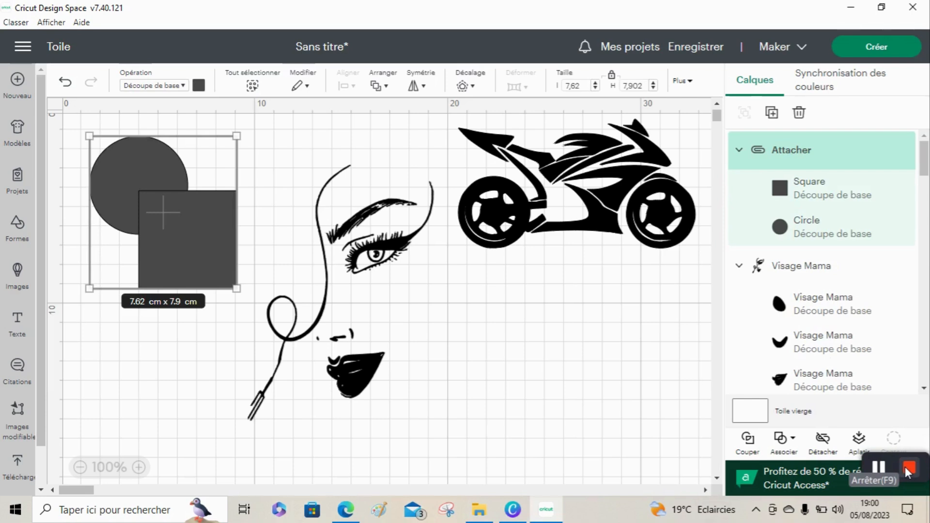
drag(179, 230, 242, 241)
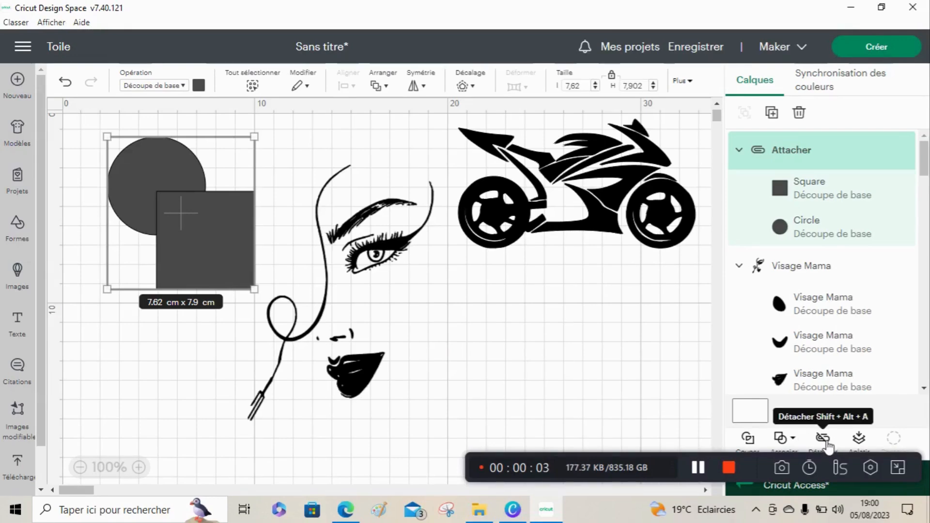
Separate the attached shapes with Détacher and recolour only the square light pink.
click(824, 438)
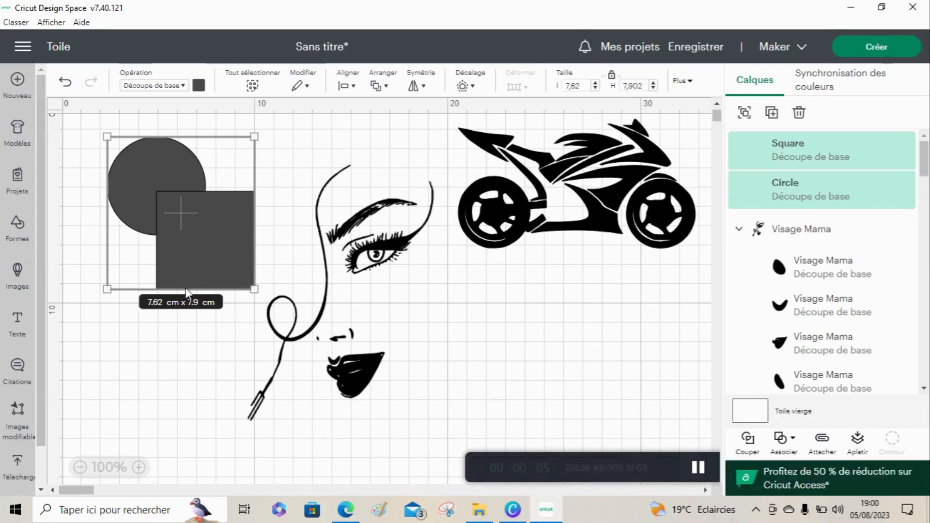
click(121, 339)
click(191, 222)
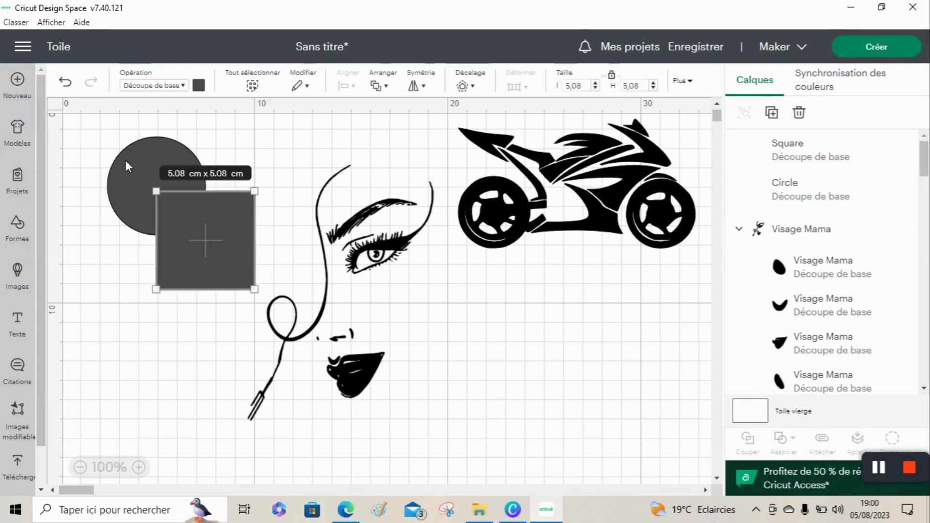
click(143, 175)
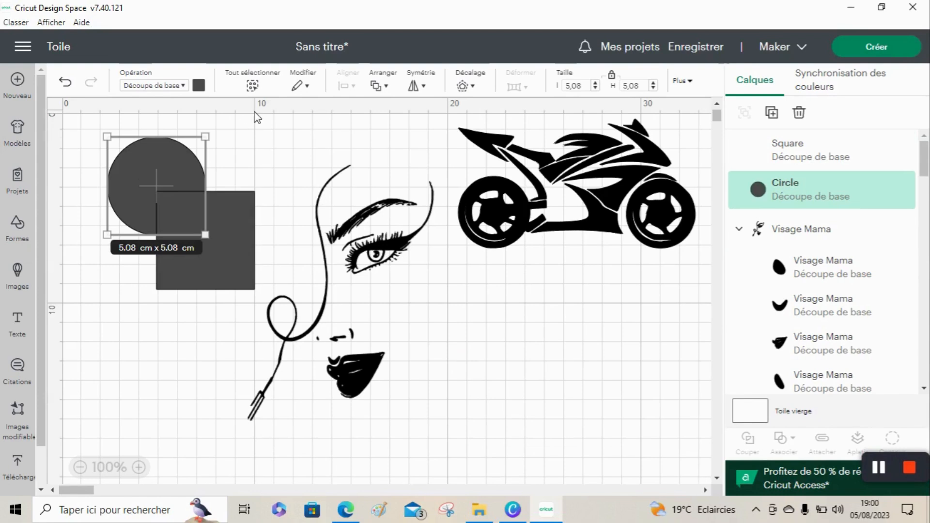
click(245, 255)
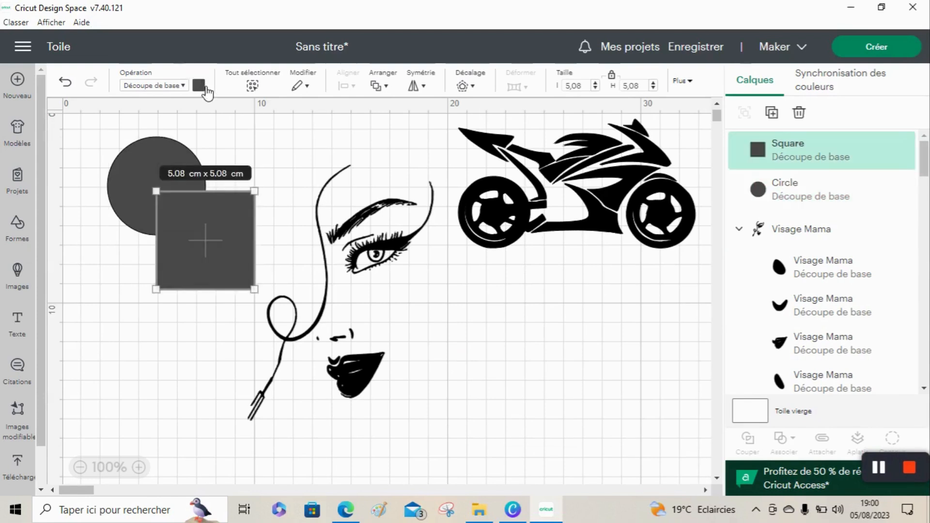
click(199, 86)
click(218, 168)
click(186, 328)
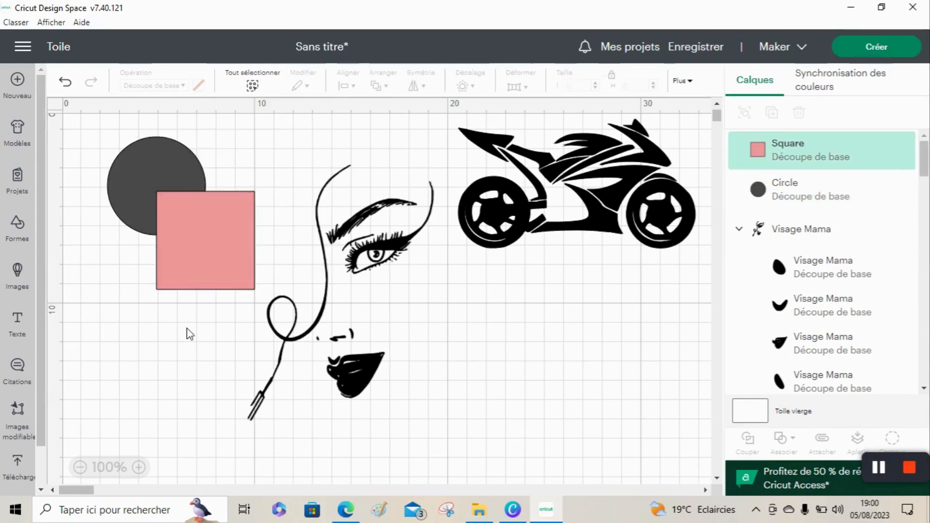
Attach the pink square to the dark circle, and separate the two shapes again with Détacher.
drag(186, 327, 104, 139)
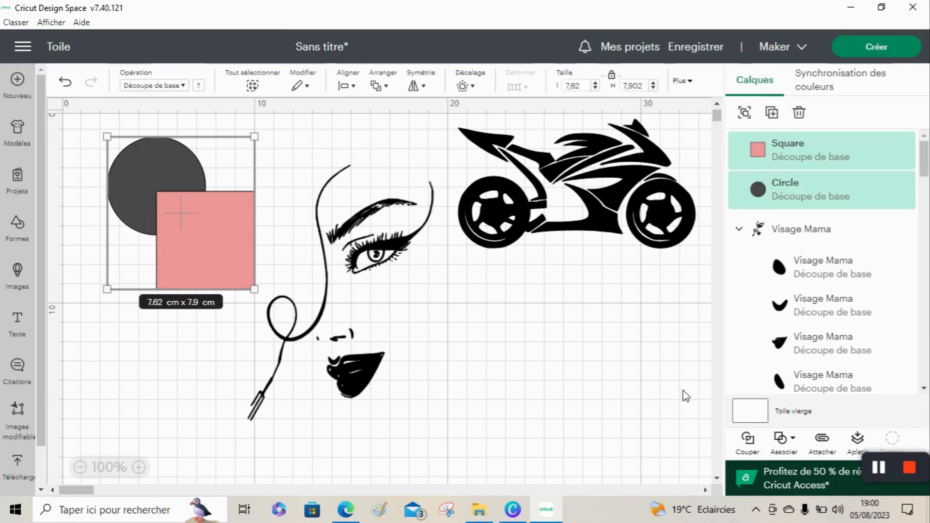
click(822, 439)
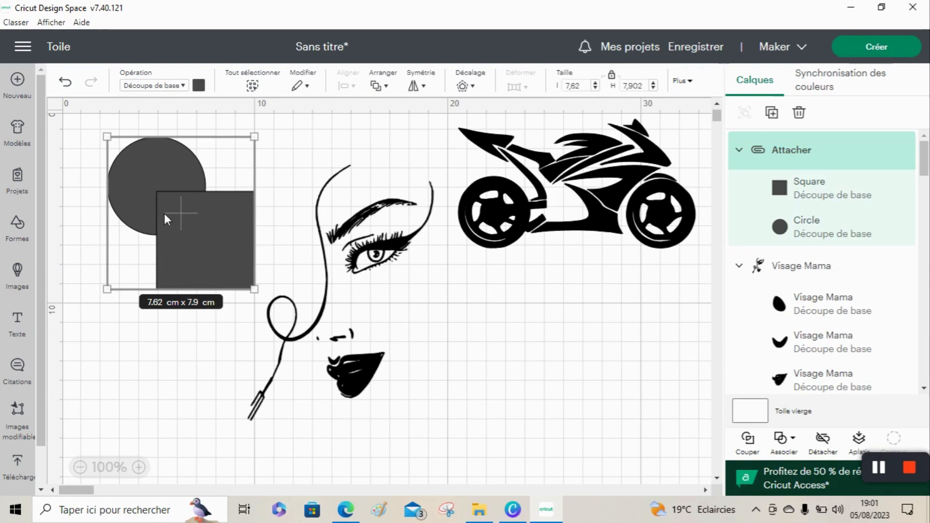
click(172, 358)
click(182, 264)
click(822, 440)
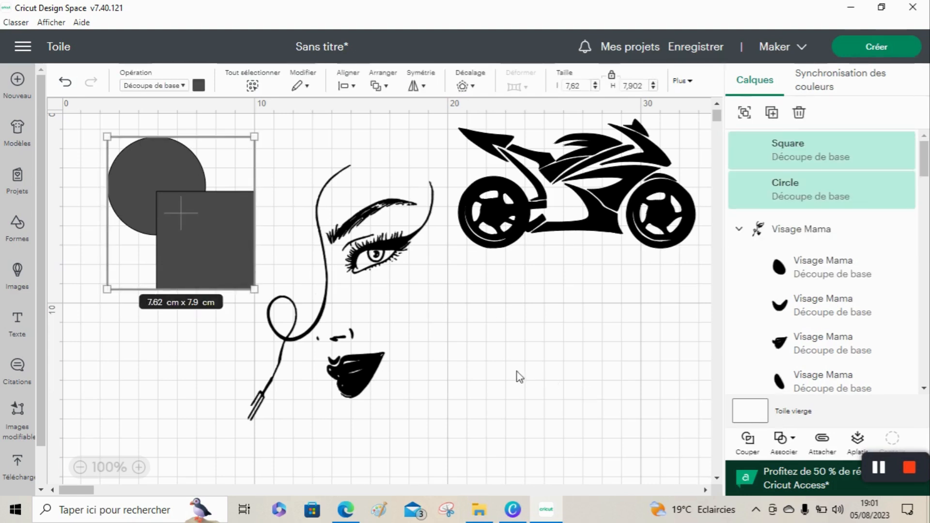
Select the square and circle together and flatten them into one printable layer with Aplatir.
click(208, 333)
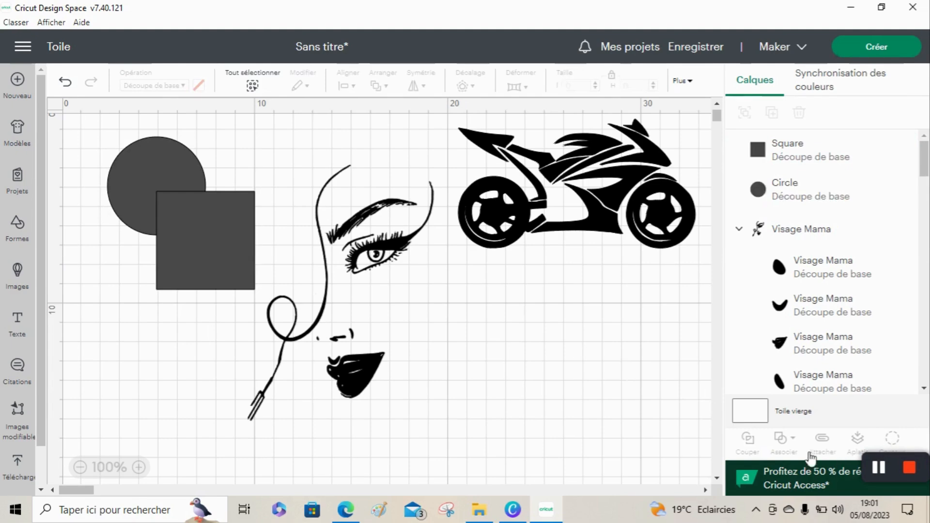
drag(208, 350, 103, 133)
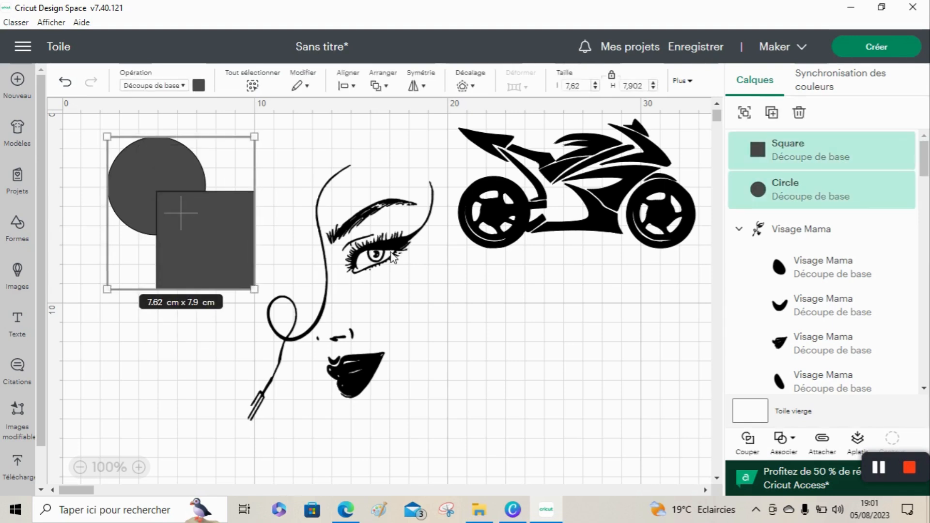
click(866, 438)
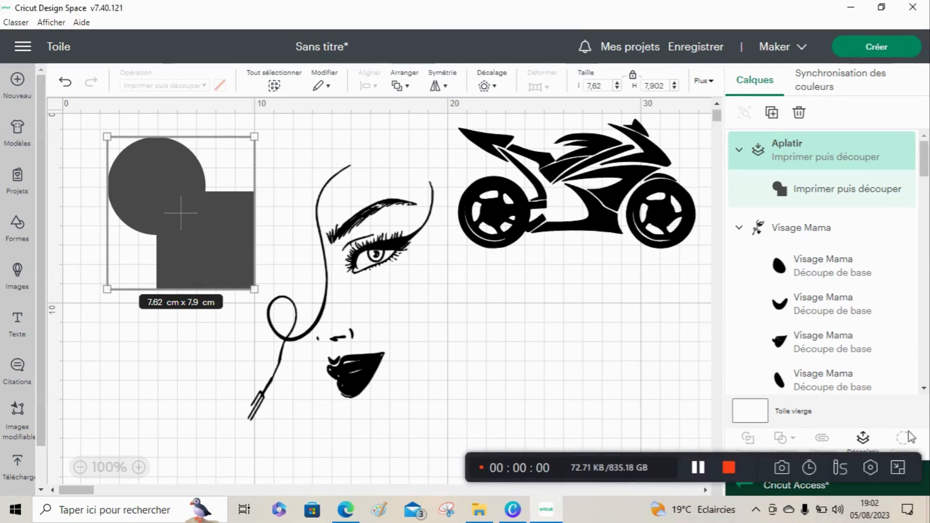
click(590, 387)
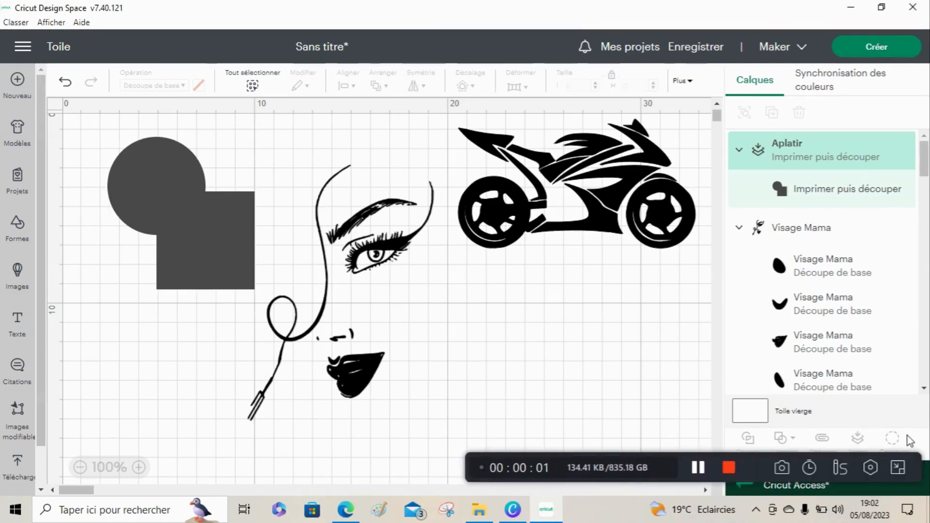
Hide the outer contours of both wheels in the motorcycle image with the Contour tool.
click(556, 156)
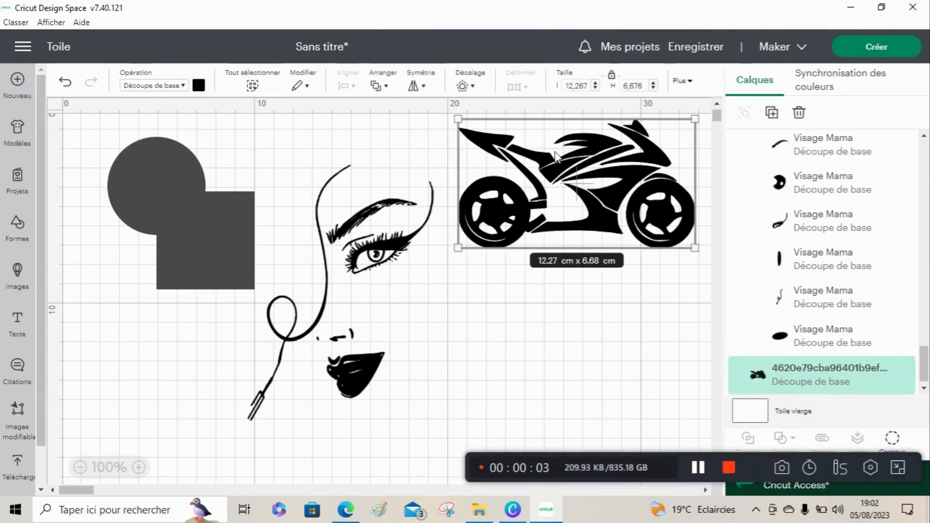
click(897, 436)
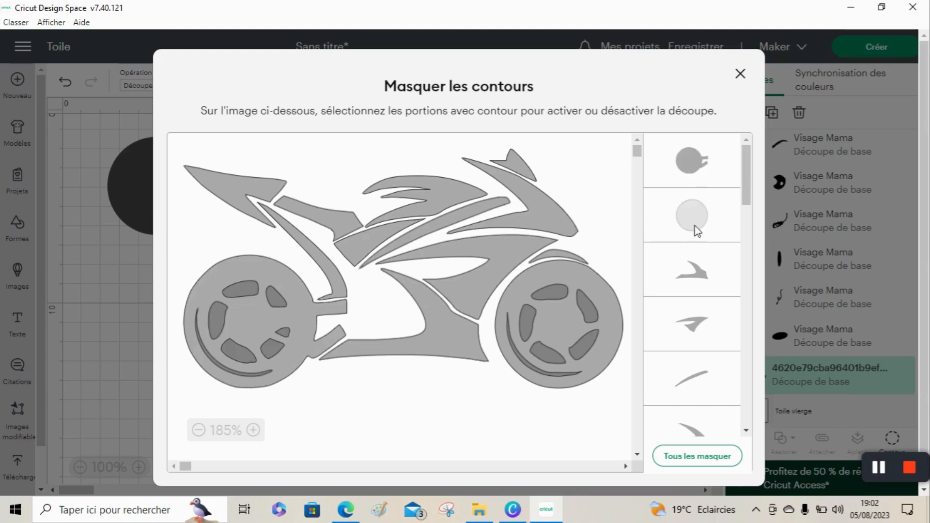
mouse_move(745, 184)
mouse_down()
mouse_move(746, 304)
mouse_move(747, 184)
mouse_up()
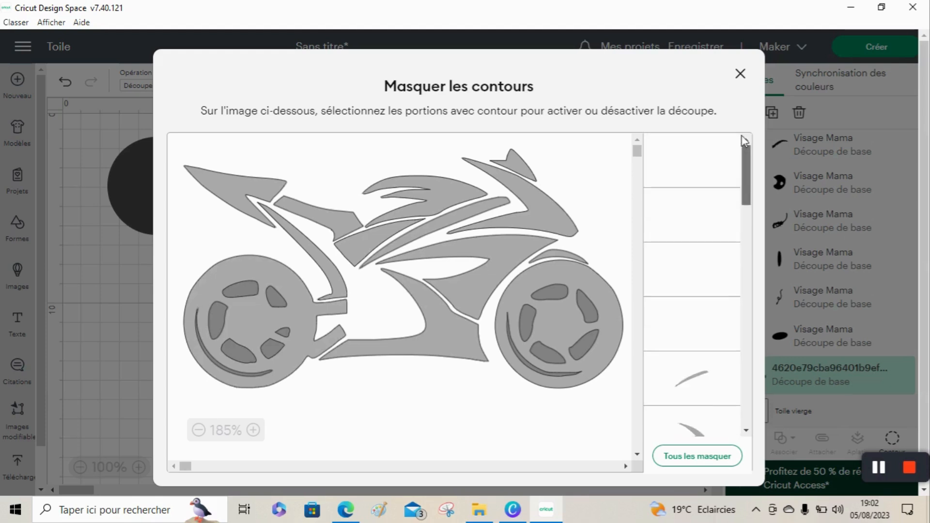
click(304, 316)
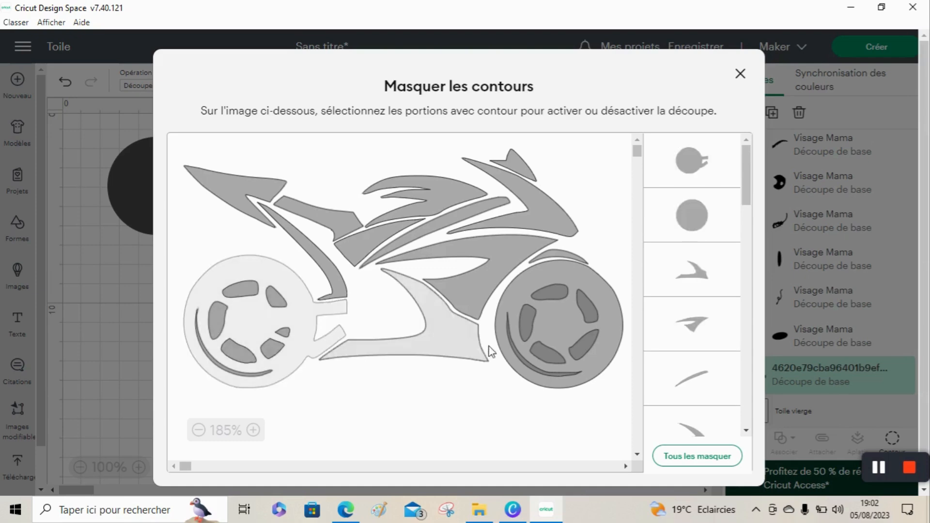
click(594, 283)
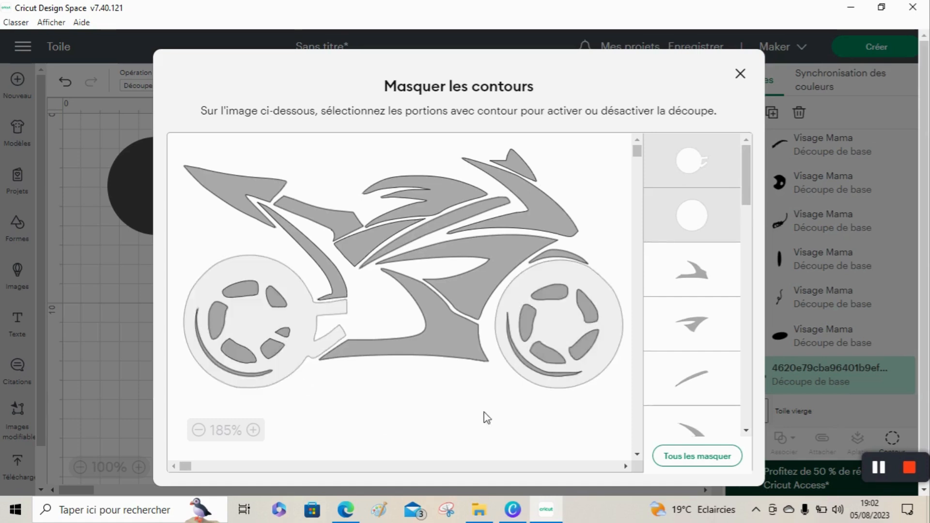
click(745, 74)
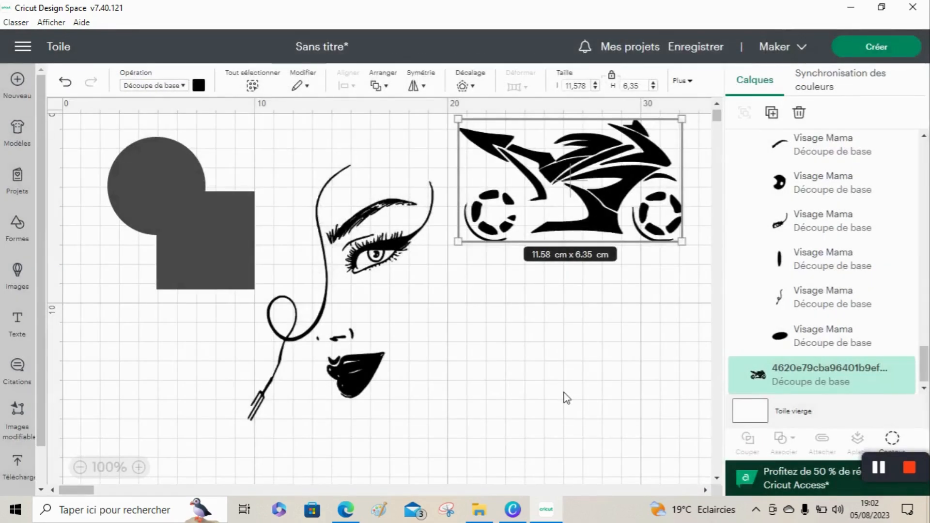
click(567, 398)
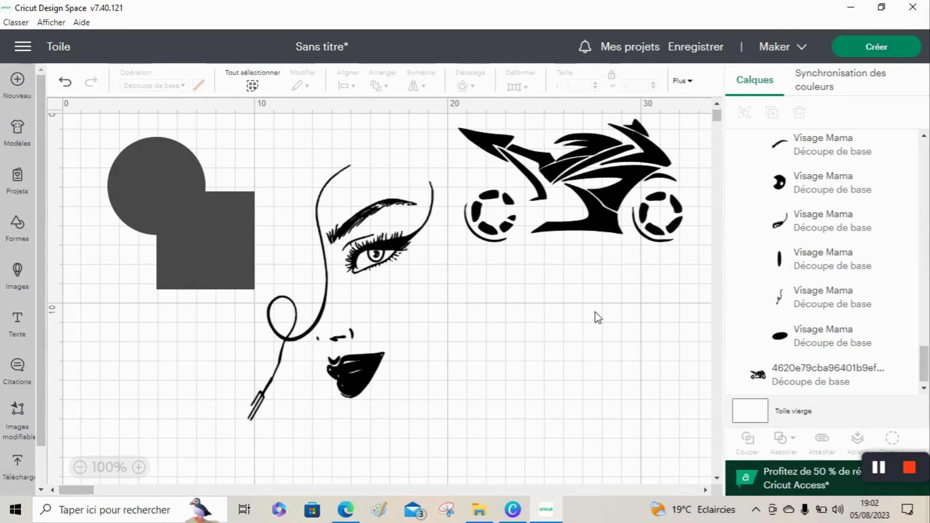
Look through the layers of the Visage Mama face drawing and shift the drawing slightly up and to the right.
click(367, 276)
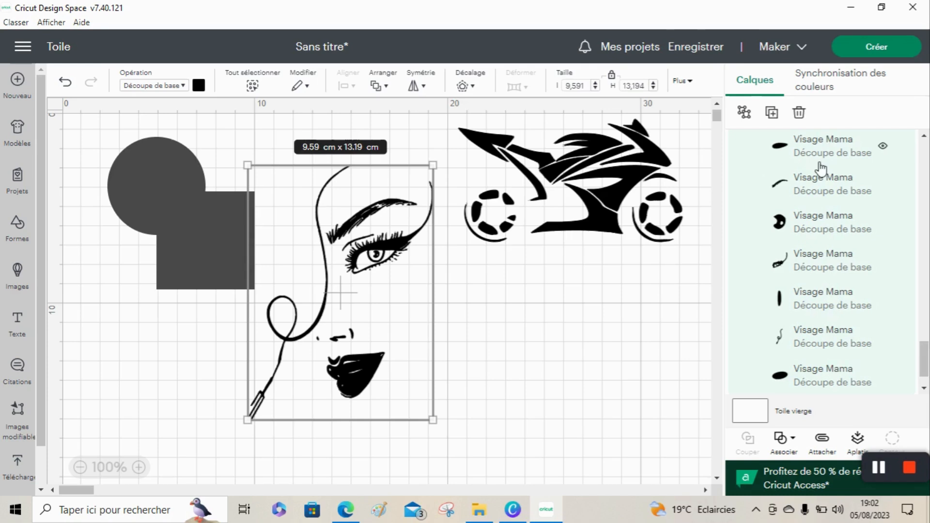
scroll(924, 344, up, 2)
drag(924, 344, 916, 212)
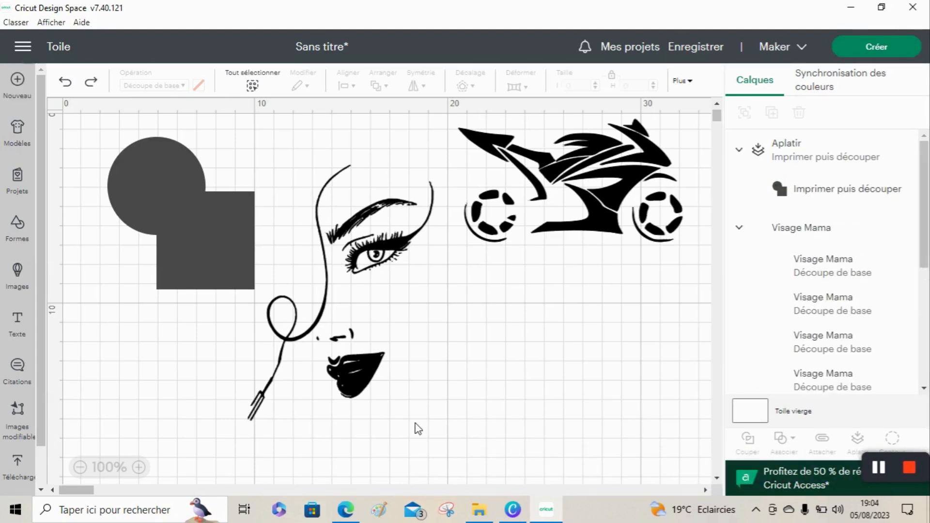
drag(419, 418, 450, 406)
click(565, 406)
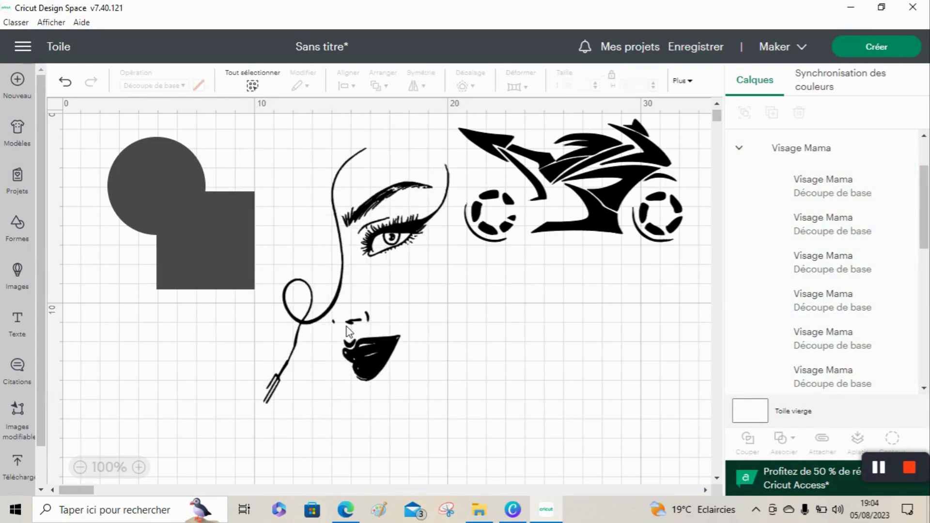
drag(469, 416, 283, 179)
drag(482, 306, 505, 333)
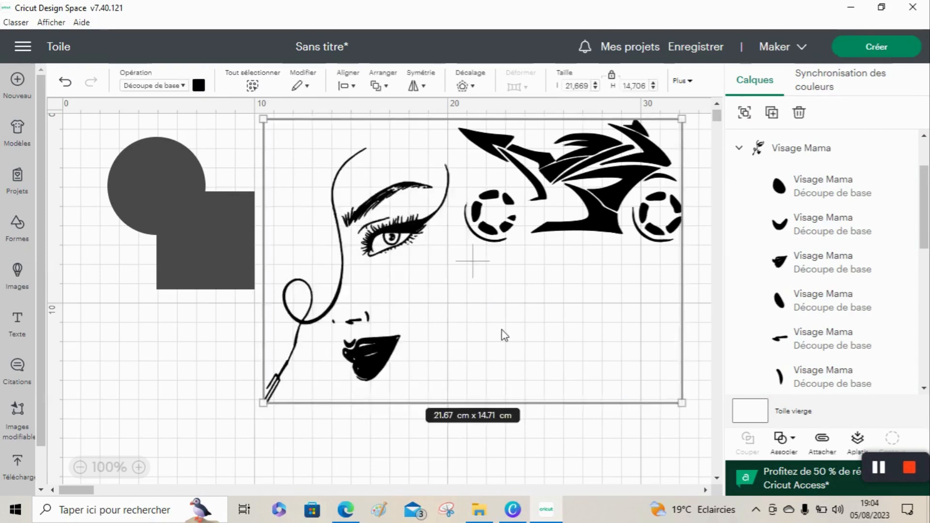
click(480, 440)
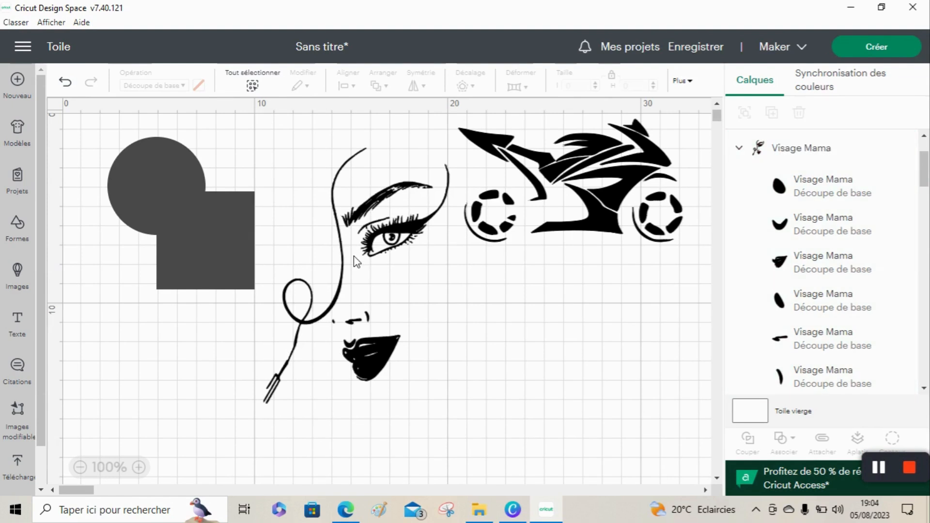
Weld all layers of the Visage Mama face drawing into a single shape with Souder, and select the welded drawing.
click(801, 163)
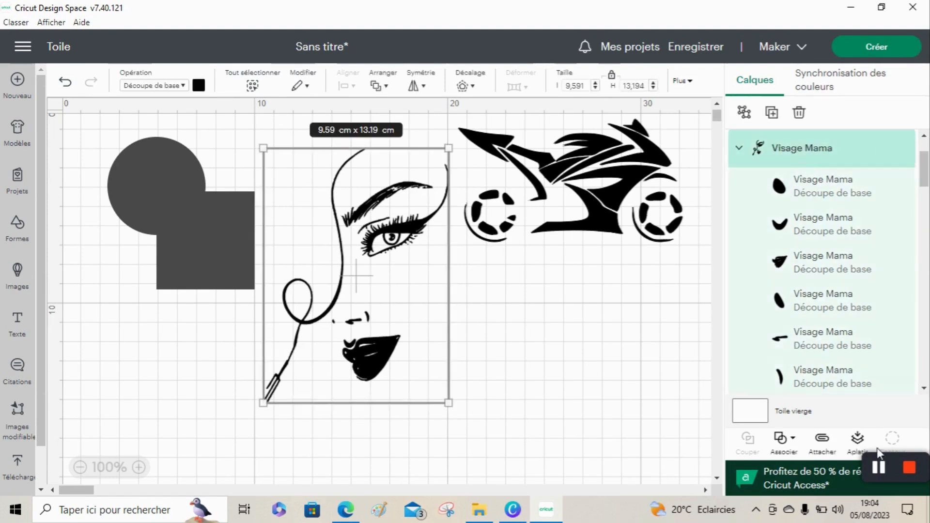
click(793, 454)
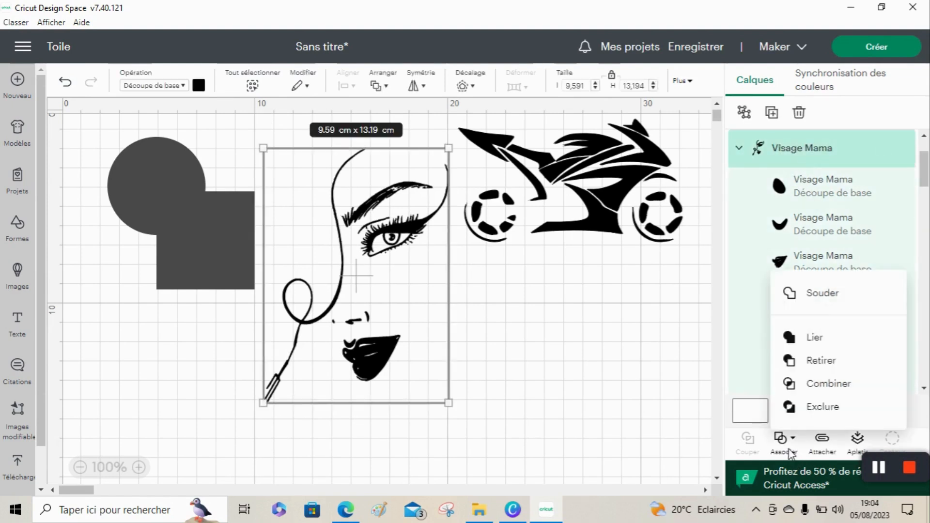
click(820, 304)
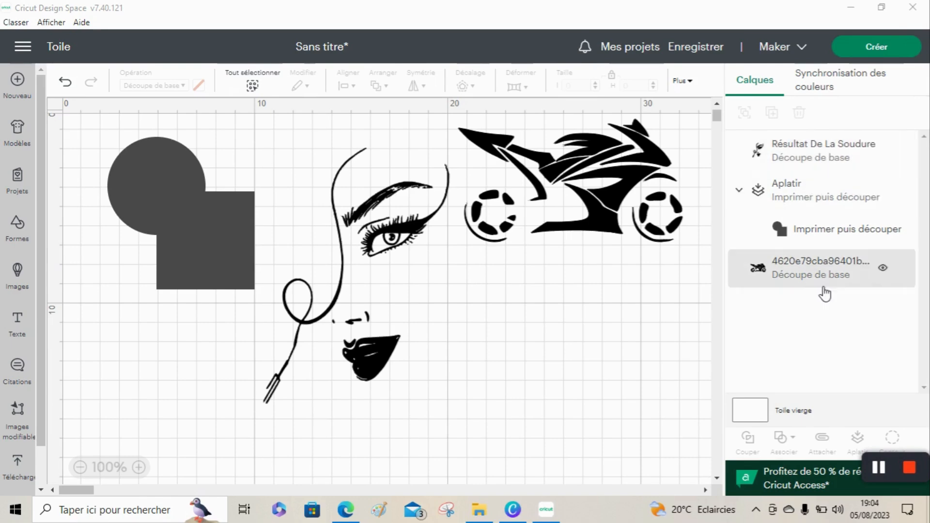
click(372, 255)
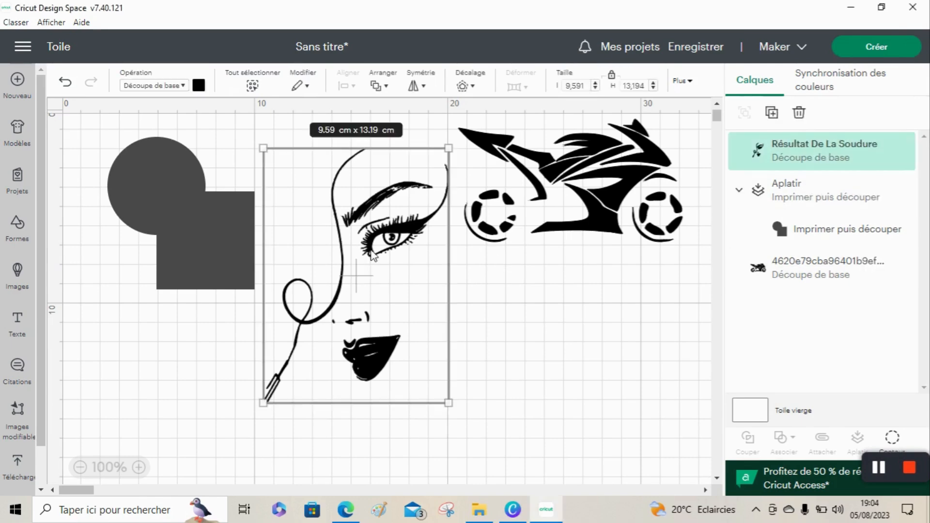
Hide the outer contour of the lips in the welded face drawing with the Contour tool.
click(893, 439)
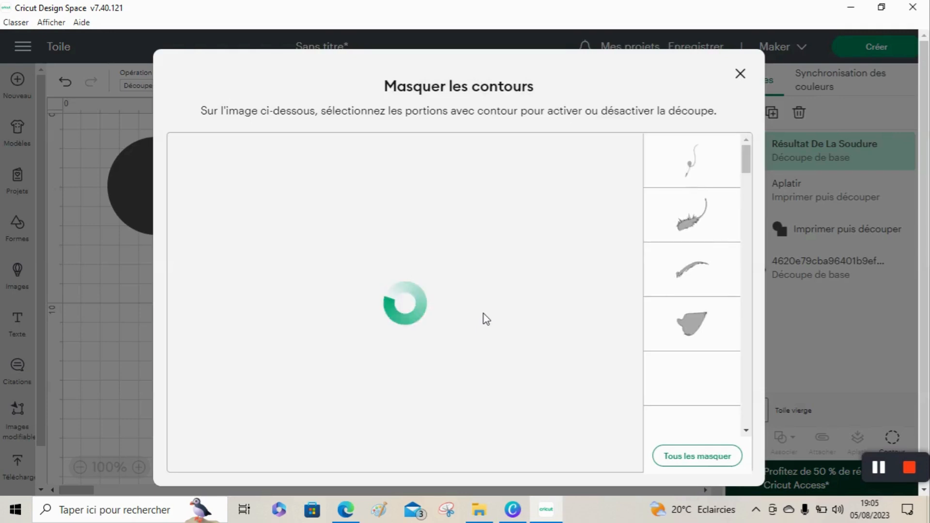
click(700, 333)
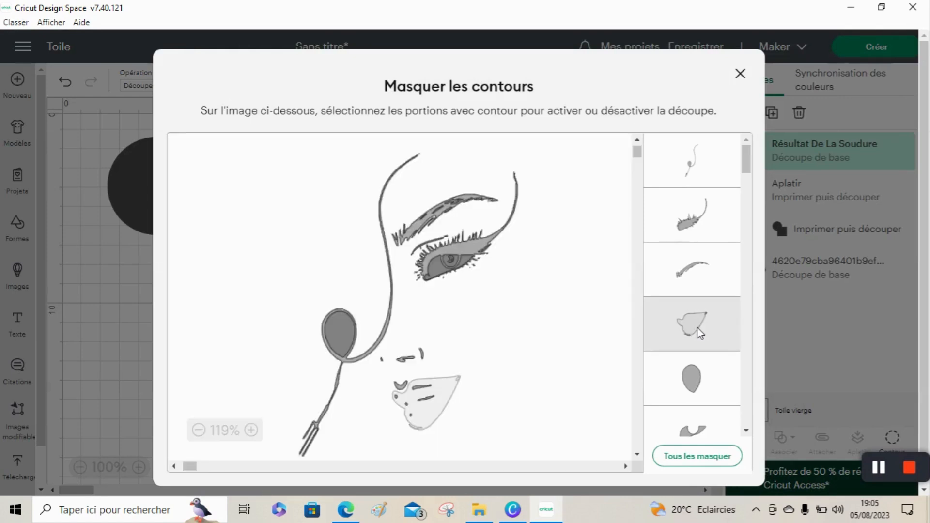
click(740, 74)
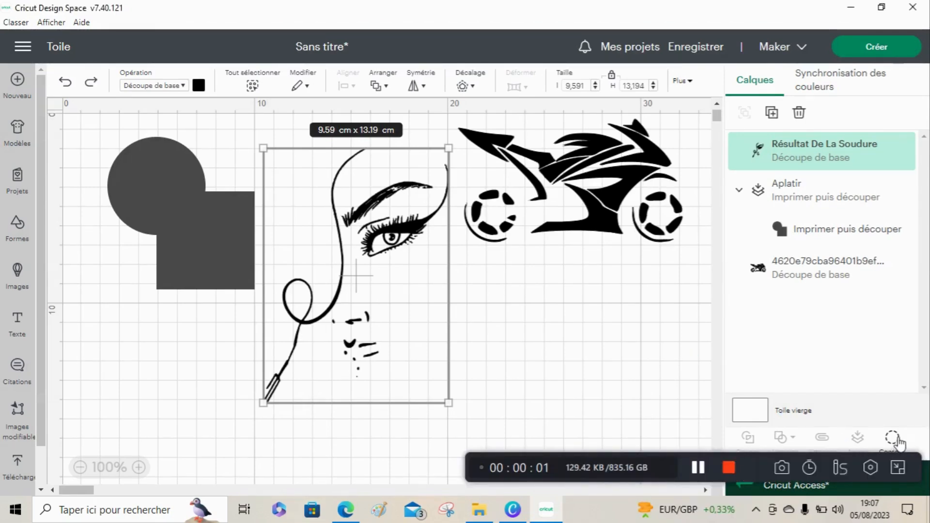
Hide every contour of the welded face drawing except the outer contour of the lips, keeping only the lips shape.
click(894, 438)
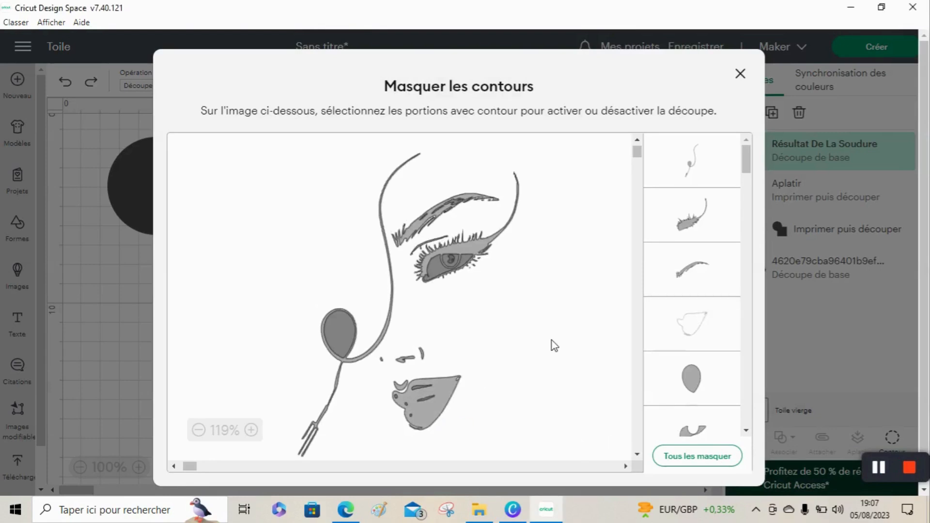
click(704, 465)
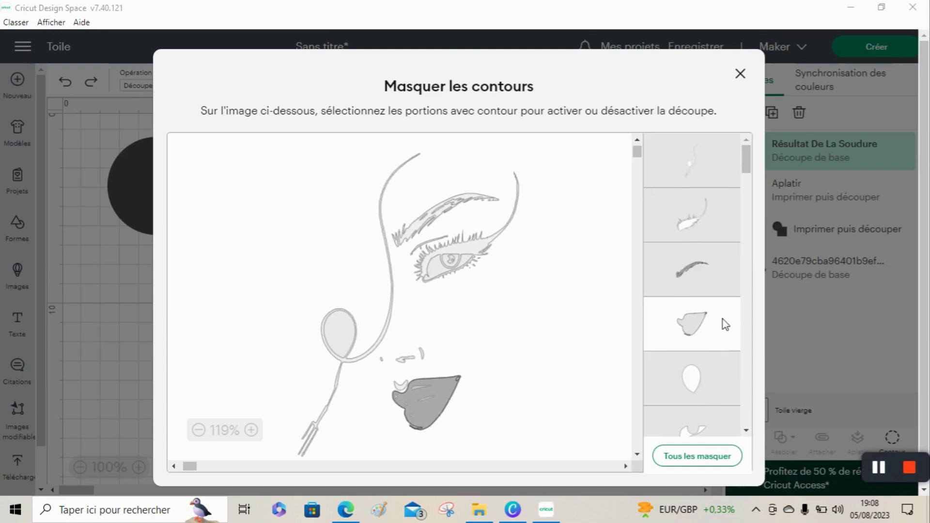
click(741, 77)
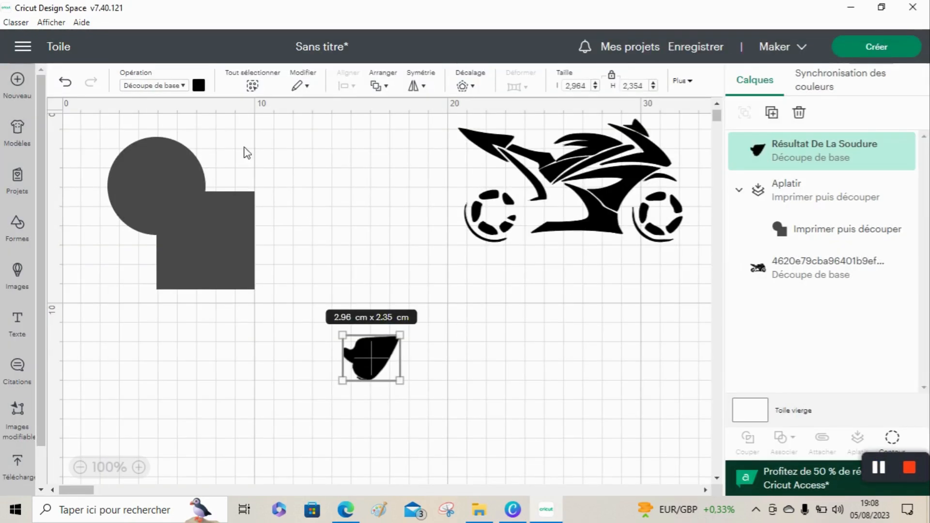
Recolour the isolated lips shape dark red (#B71B1B), check the colour synchronisation list, and return to the layers list.
click(199, 87)
click(248, 144)
click(494, 388)
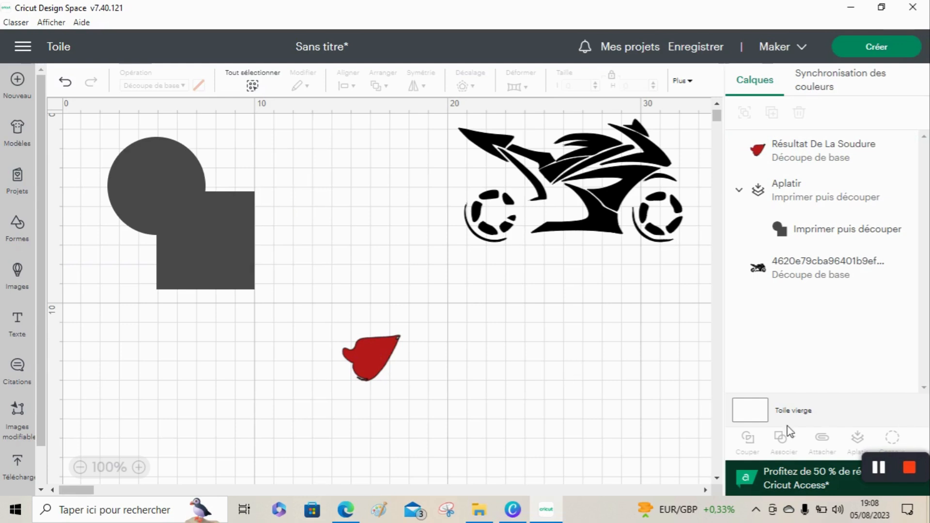
click(817, 96)
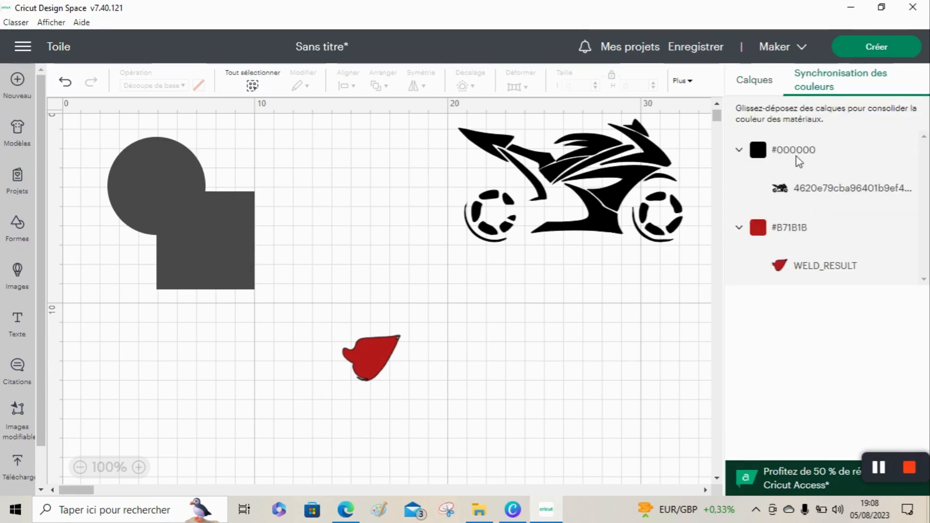
click(775, 83)
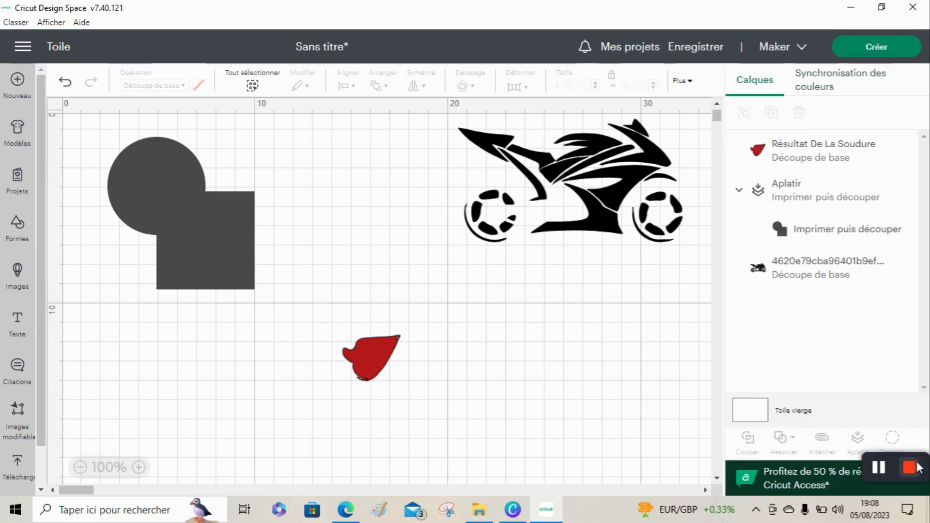